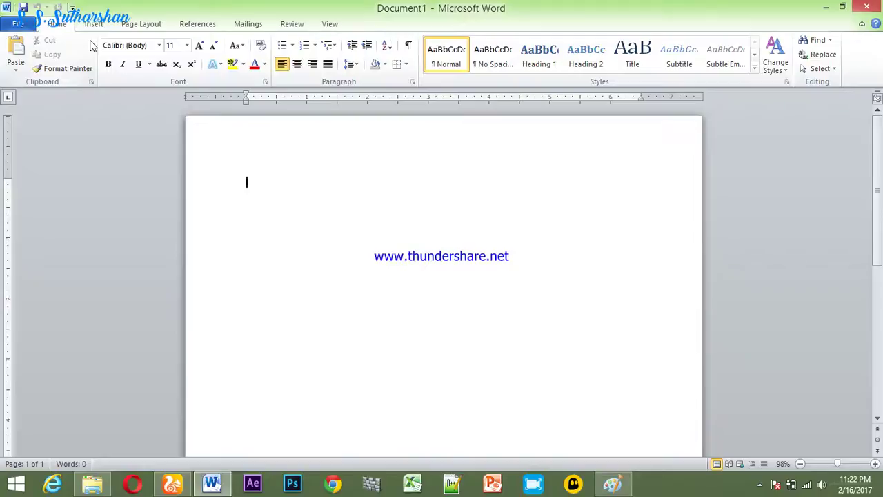
Look over the page orientation choices and the paper size settings, including the custom paper size dialog.
{"action": "left_click", "coordinate": [156, 26]}
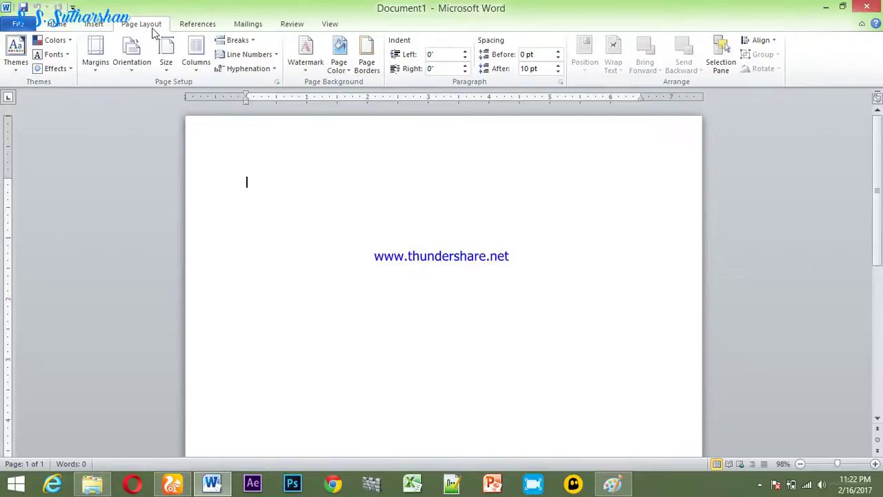
{"action": "left_click", "coordinate": [135, 69]}
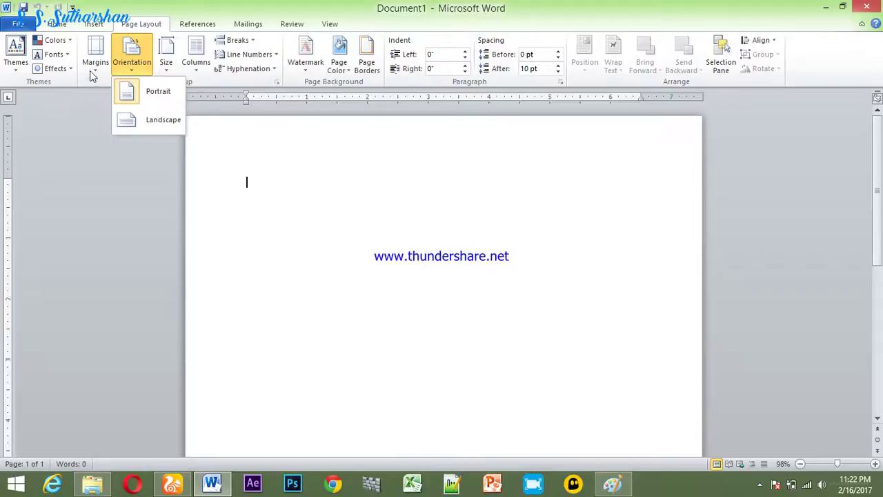
{"action": "mouse_move", "coordinate": [163, 74]}
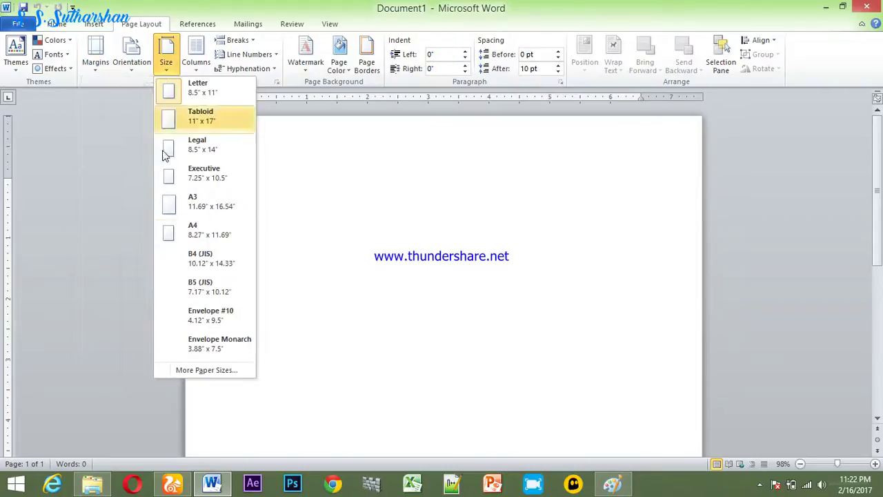
{"action": "left_click", "coordinate": [199, 370]}
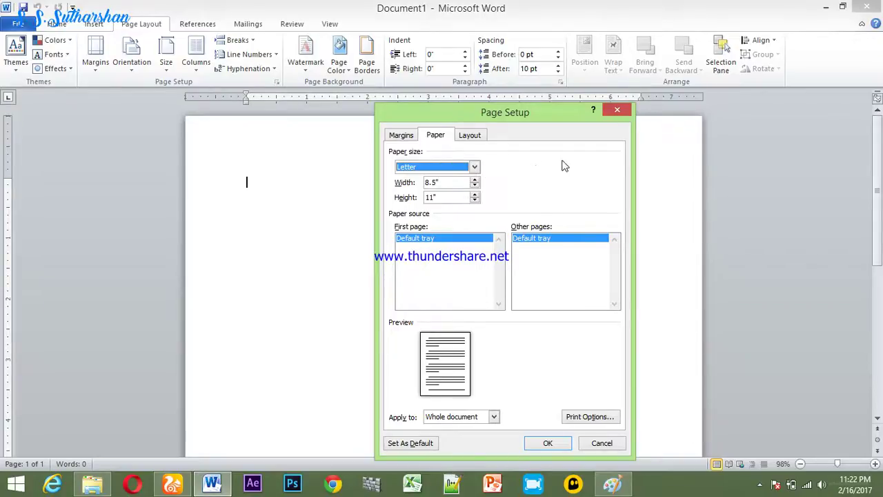
{"action": "left_click", "coordinate": [619, 111]}
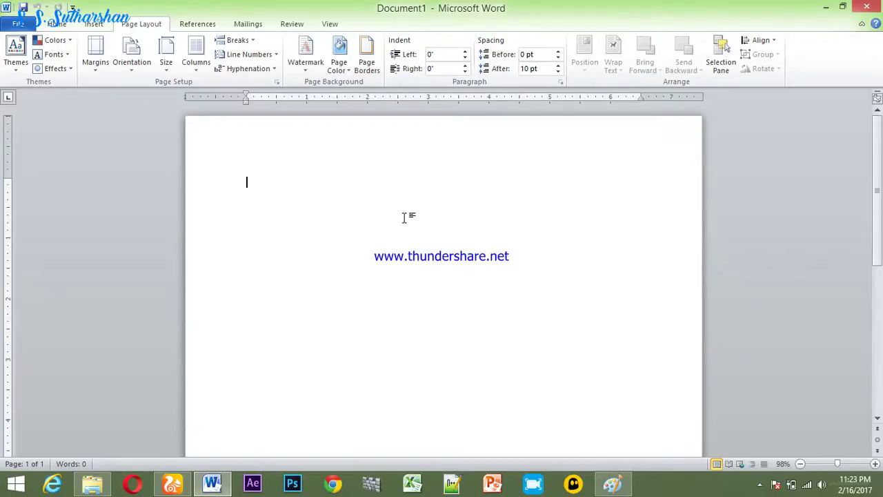
Switch the page orientation to landscape and return it to portrait.
{"action": "left_click", "coordinate": [126, 69]}
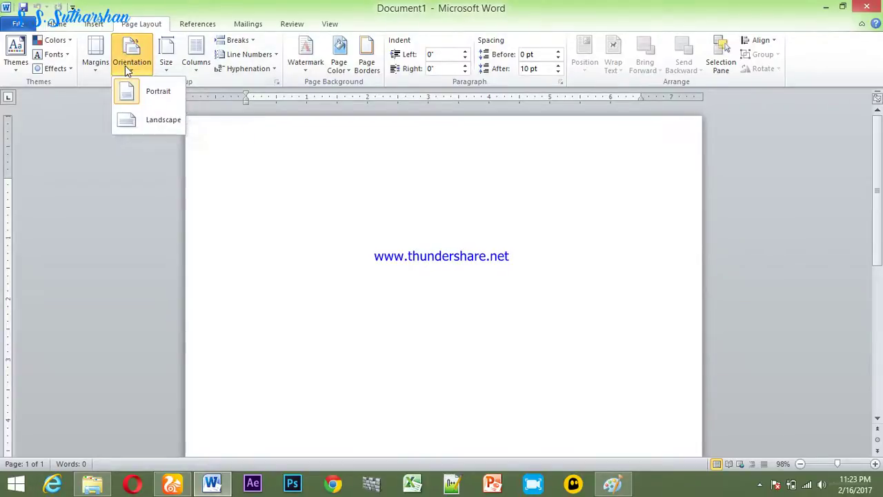
{"action": "left_click", "coordinate": [132, 119]}
{"action": "left_click", "coordinate": [137, 65]}
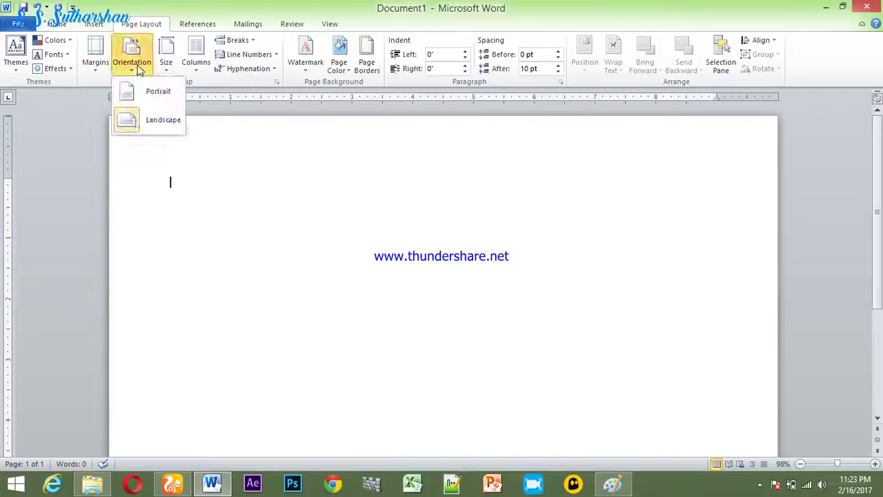
{"action": "left_click", "coordinate": [138, 95]}
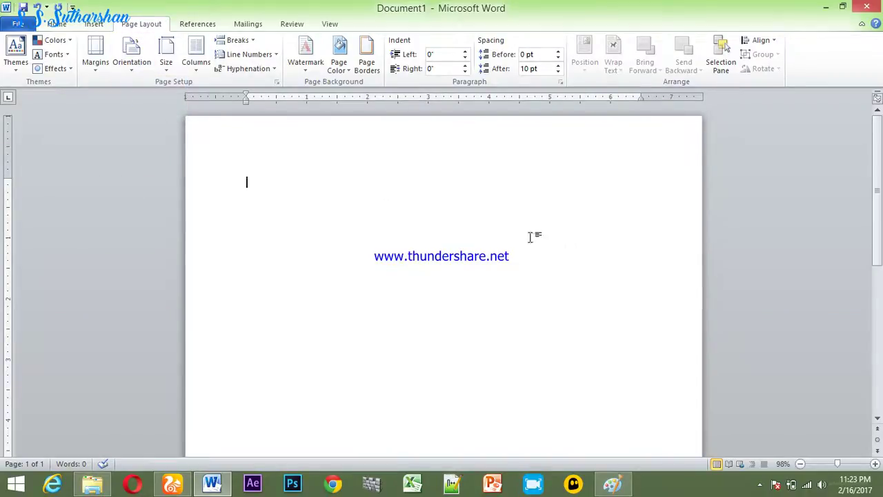
{"action": "left_click", "coordinate": [137, 63]}
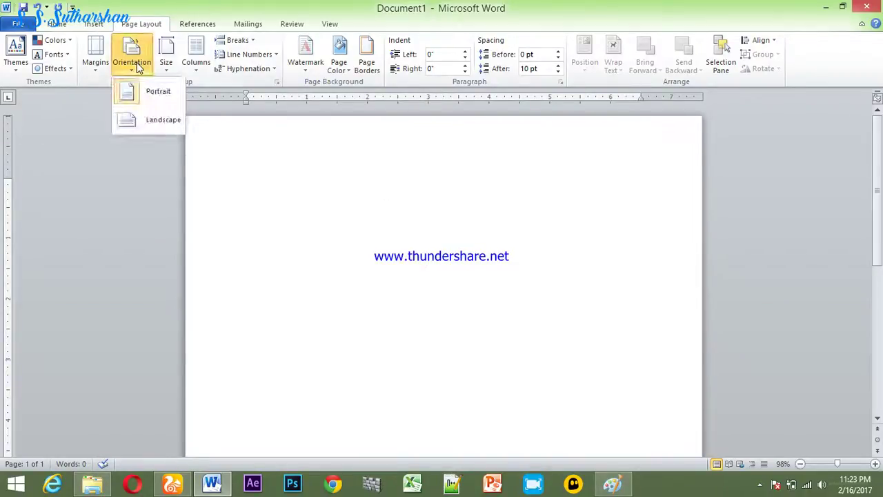
{"action": "left_click", "coordinate": [148, 91]}
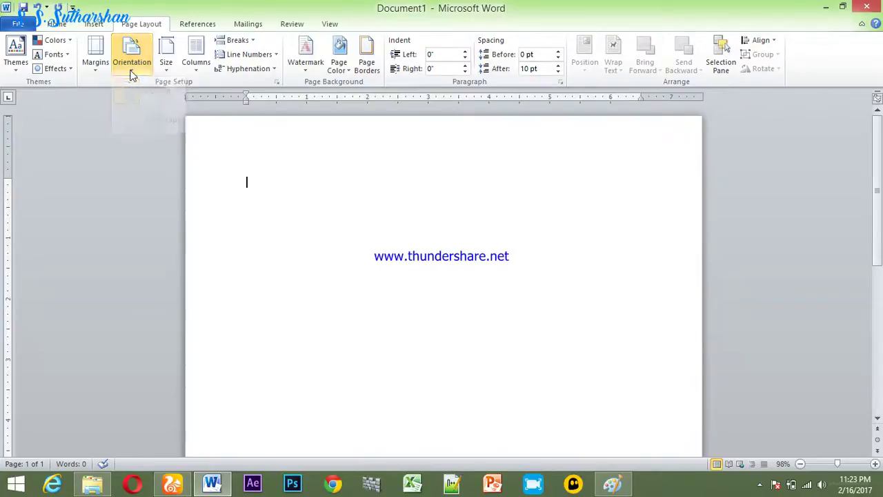
Look over the preset paper sizes and the preset page margins.
{"action": "left_click", "coordinate": [166, 65]}
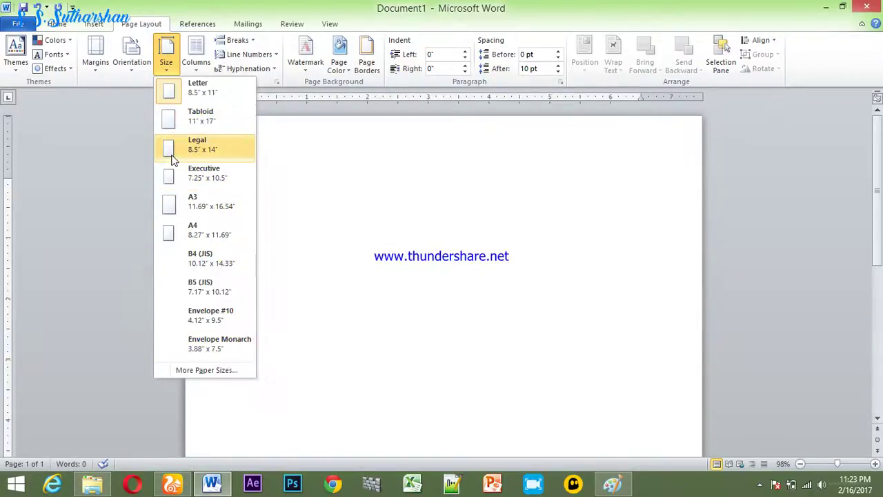
{"action": "left_click", "coordinate": [96, 56]}
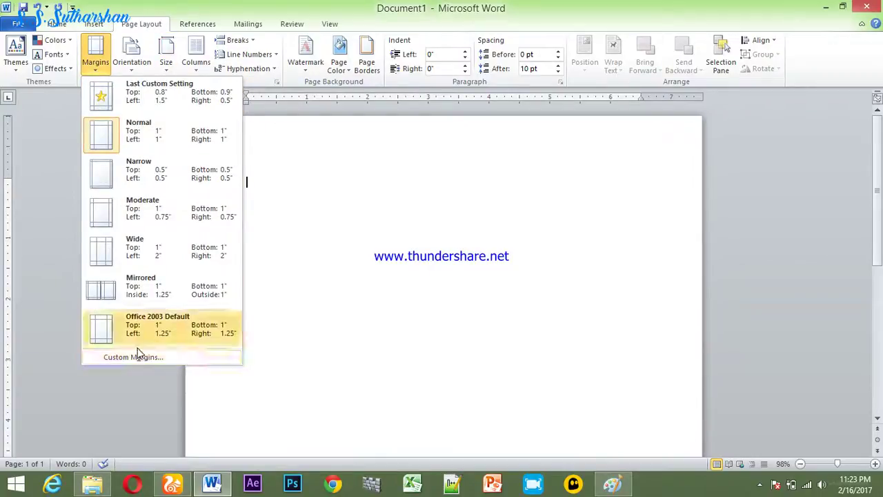
{"action": "left_click", "coordinate": [328, 256]}
Set the document's paper size to A4 (8.27" x 11.69").
{"action": "left_click", "coordinate": [166, 59]}
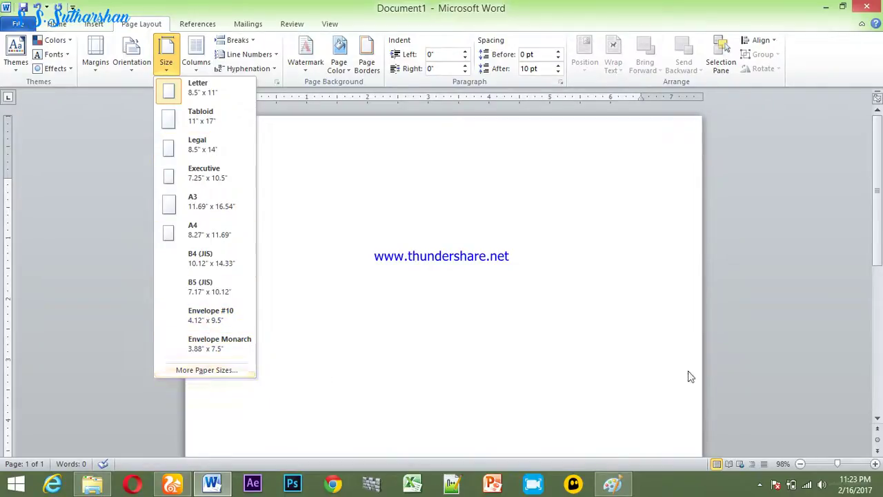
{"action": "left_click", "coordinate": [459, 256]}
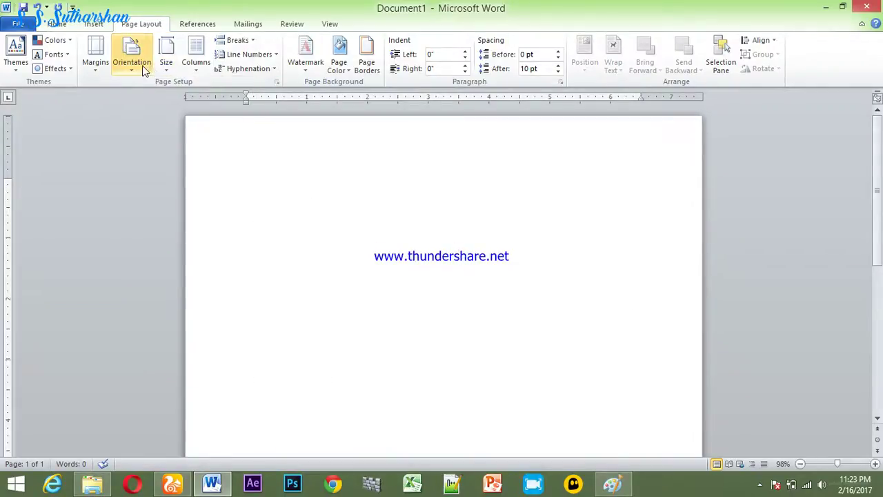
{"action": "left_click", "coordinate": [166, 61]}
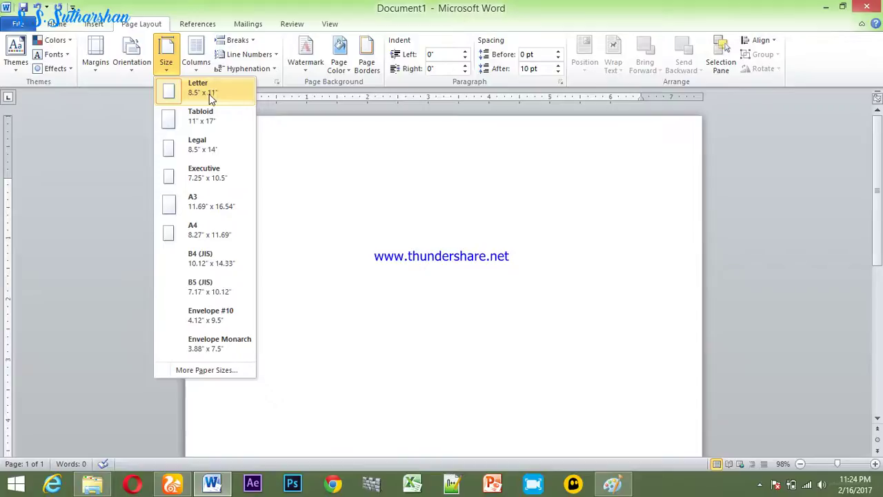
{"action": "left_click", "coordinate": [193, 235]}
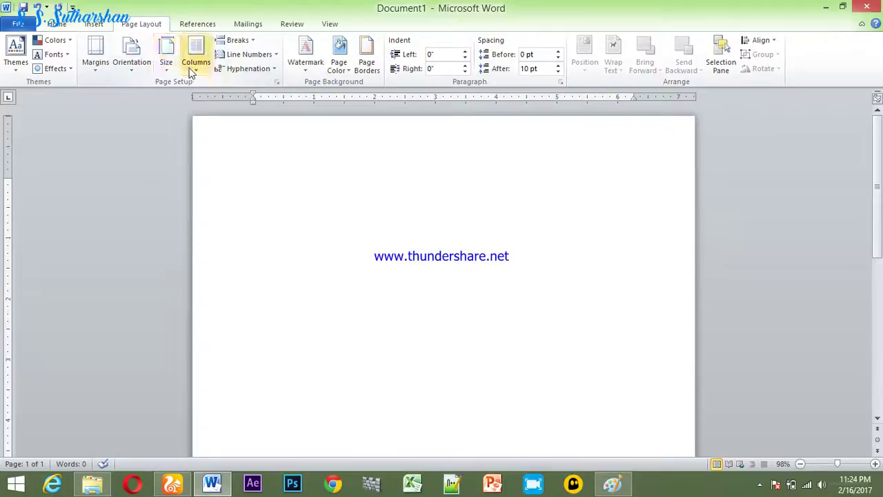
Apply a custom paper size 5" wide and 5" high to the whole document.
{"action": "left_click", "coordinate": [165, 63]}
{"action": "left_click", "coordinate": [215, 373]}
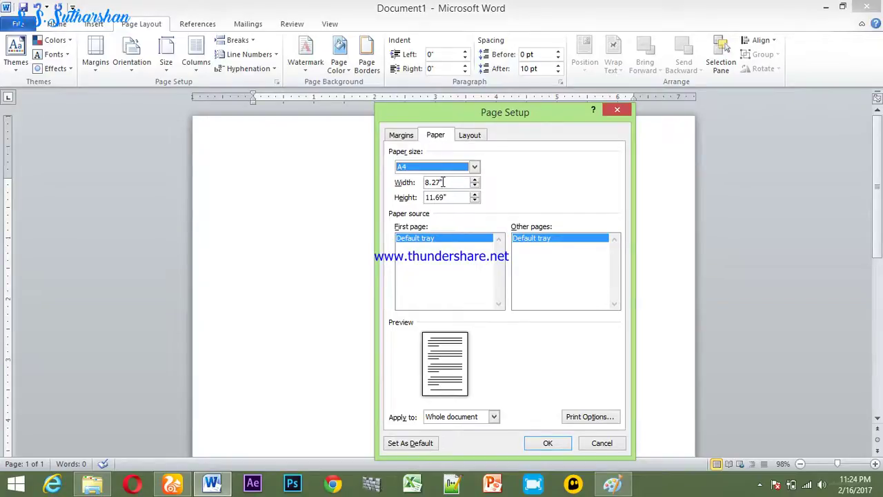
{"action": "left_click_drag", "start_coordinate": [440, 182], "coordinate": [425, 182]}
{"action": "type", "text": "5"}
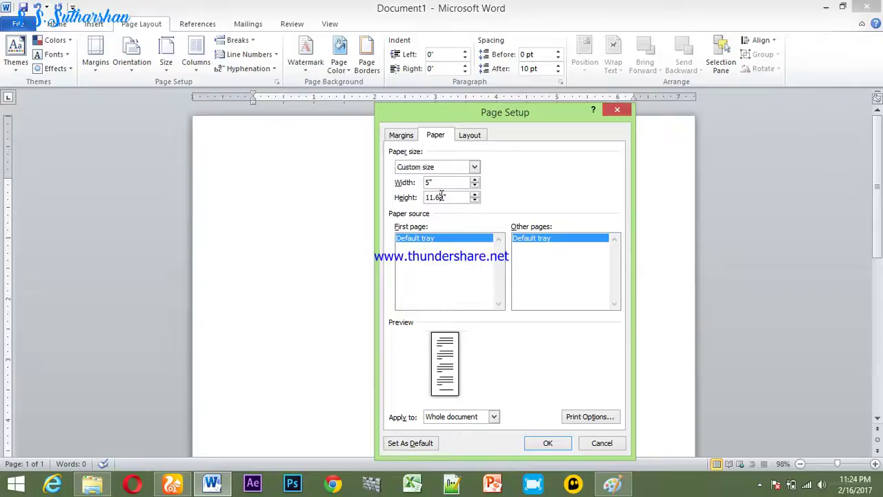
{"action": "left_click_drag", "start_coordinate": [445, 198], "coordinate": [419, 198]}
{"action": "type", "text": "5"}
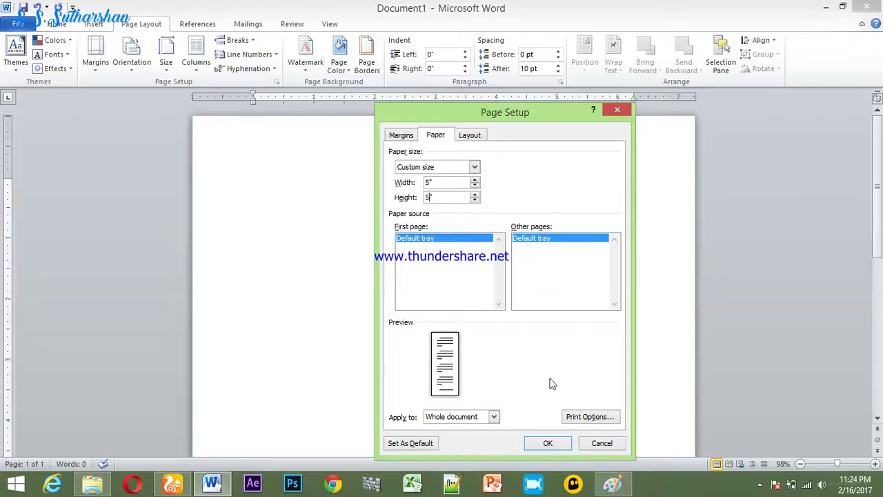
{"action": "left_click", "coordinate": [547, 443]}
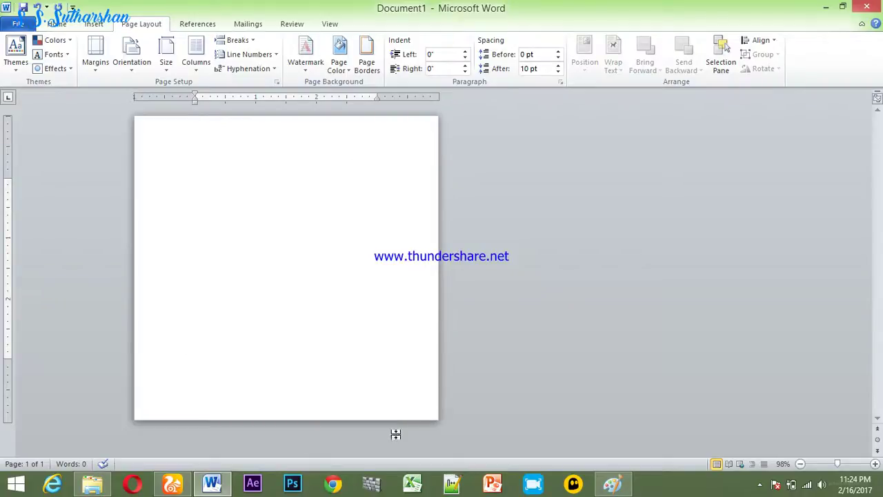
Set the paper size back to A4 and look over the column layout presets.
{"action": "left_click", "coordinate": [165, 61]}
{"action": "left_click", "coordinate": [200, 231]}
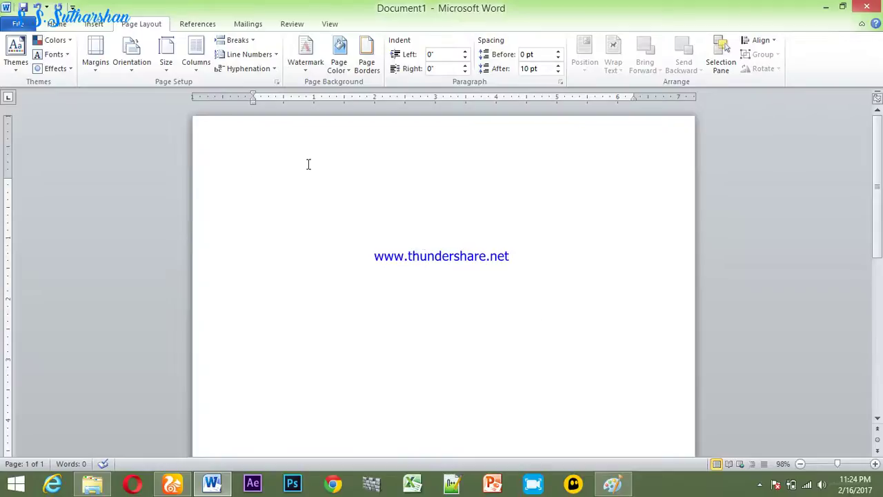
{"action": "left_click", "coordinate": [198, 70]}
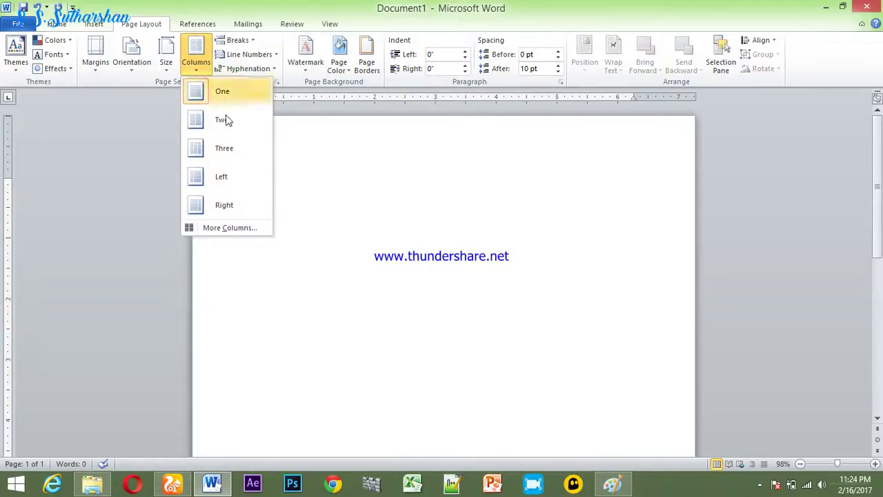
{"action": "left_click", "coordinate": [296, 210]}
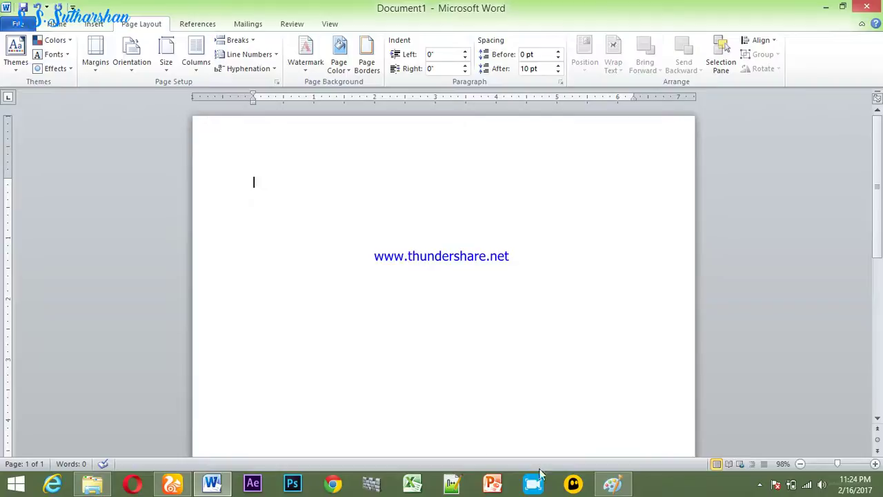
Switch to Paint and delete the old red and green sketches beside the topic list.
{"action": "left_click", "coordinate": [613, 483]}
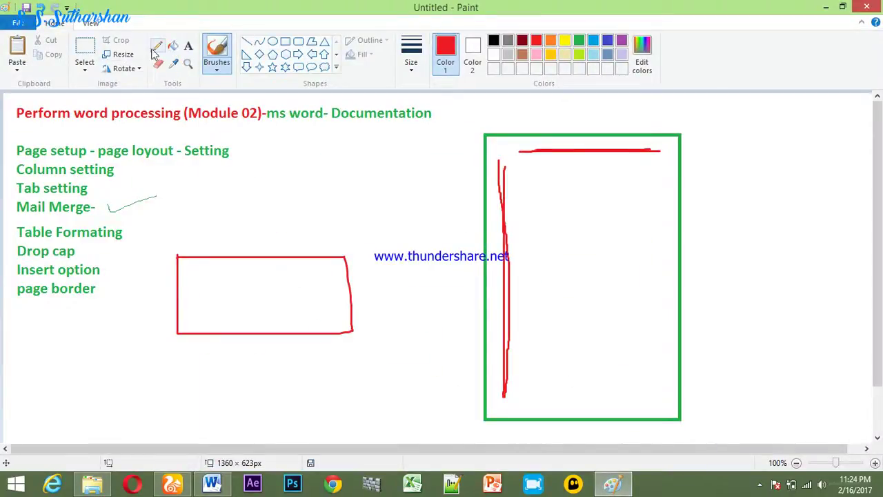
{"action": "left_click", "coordinate": [86, 52]}
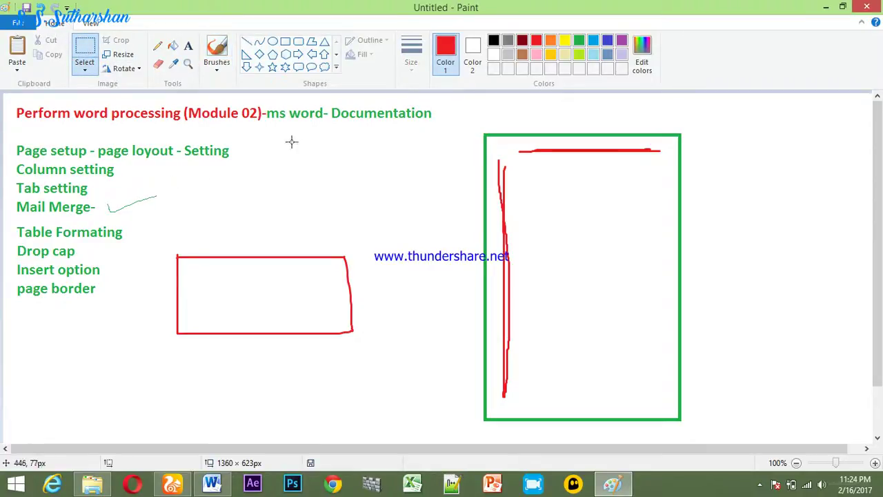
{"action": "left_click_drag", "start_coordinate": [158, 193], "coordinate": [759, 433]}
{"action": "key", "text": "Delete"}
{"action": "left_click_drag", "start_coordinate": [477, 126], "coordinate": [763, 234]}
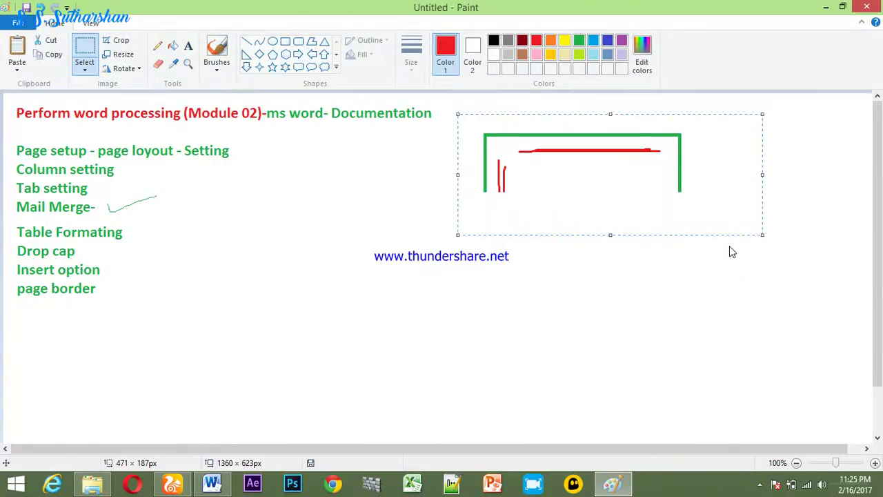
{"action": "key", "text": "Delete"}
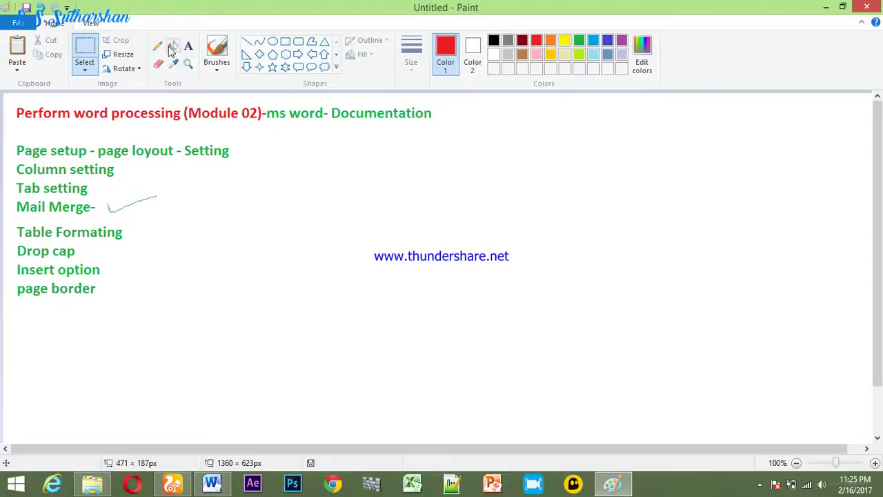
Draw a tall red rectangle as a page outline and pencil three full-width text lines across its upper part.
{"action": "left_click", "coordinate": [285, 41]}
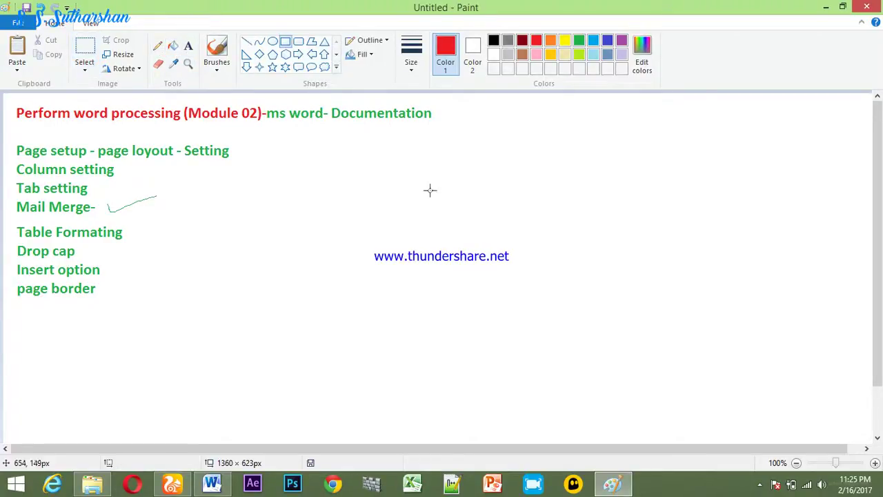
{"action": "left_click_drag", "start_coordinate": [421, 136], "coordinate": [635, 423]}
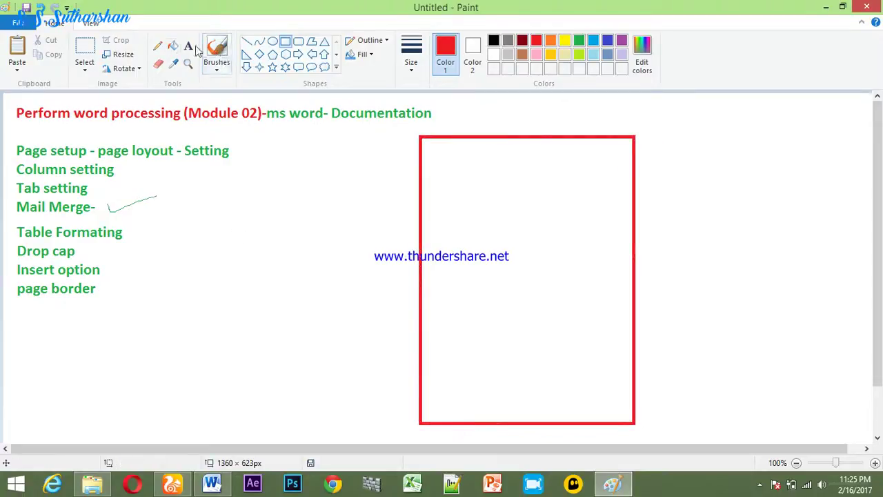
{"action": "left_click", "coordinate": [158, 45]}
{"action": "left_click_drag", "start_coordinate": [433, 154], "coordinate": [613, 160]}
{"action": "left_click_drag", "start_coordinate": [442, 171], "coordinate": [619, 170]}
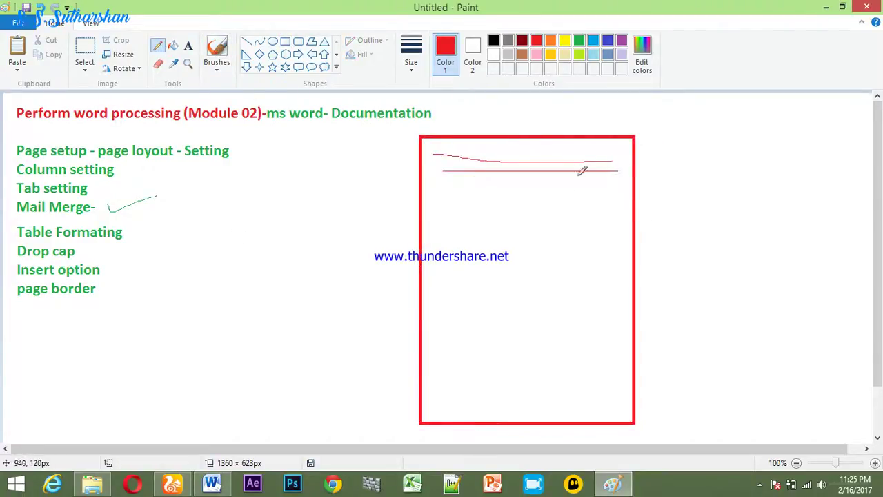
{"action": "left_click_drag", "start_coordinate": [439, 182], "coordinate": [659, 179]}
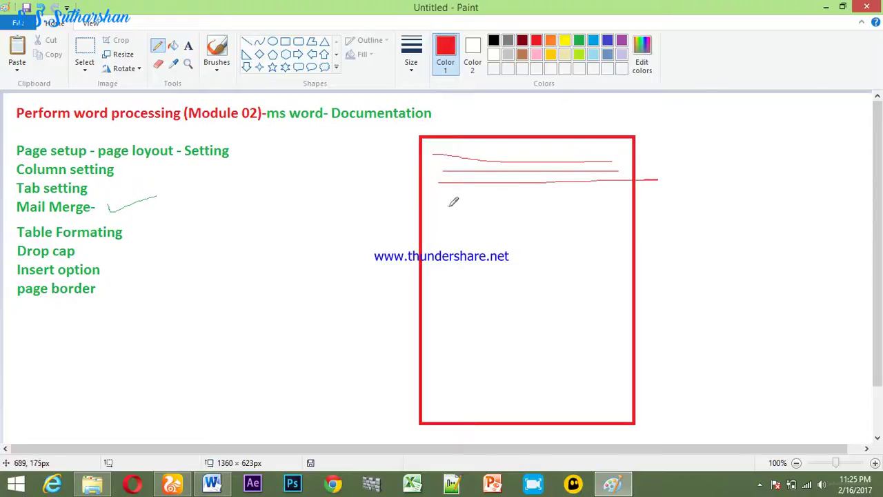
Pencil a narrow column of vertical strokes under the text lines and a separate column box on the page's right half.
{"action": "mouse_move", "coordinate": [438, 201]}
{"action": "left_mouse_down"}
{"action": "mouse_move", "coordinate": [493, 200]}
{"action": "mouse_move", "coordinate": [516, 250]}
{"action": "mouse_move", "coordinate": [517, 295]}
{"action": "left_mouse_up"}
{"action": "left_click_drag", "start_coordinate": [488, 197], "coordinate": [493, 288]}
{"action": "left_click_drag", "start_coordinate": [464, 214], "coordinate": [465, 325]}
{"action": "left_click_drag", "start_coordinate": [448, 196], "coordinate": [448, 283]}
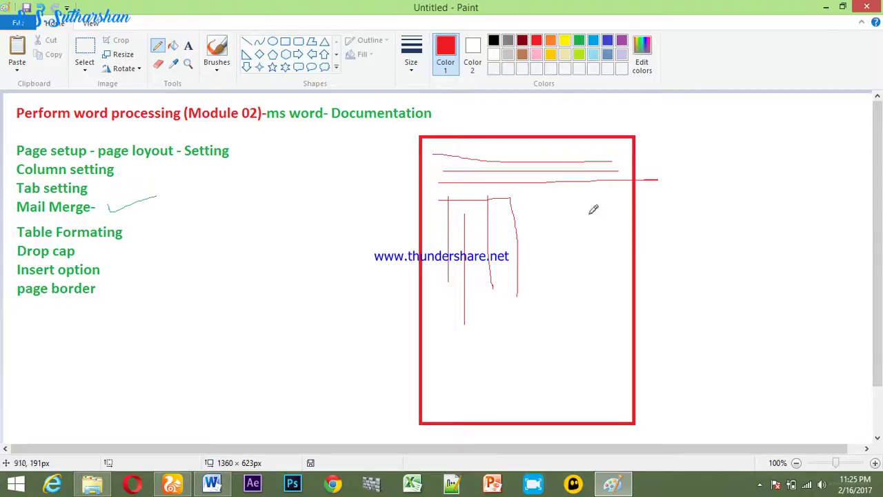
{"action": "mouse_move", "coordinate": [552, 197]}
{"action": "left_mouse_down"}
{"action": "mouse_move", "coordinate": [626, 297]}
{"action": "mouse_move", "coordinate": [574, 311]}
{"action": "mouse_move", "coordinate": [554, 179]}
{"action": "left_mouse_up"}
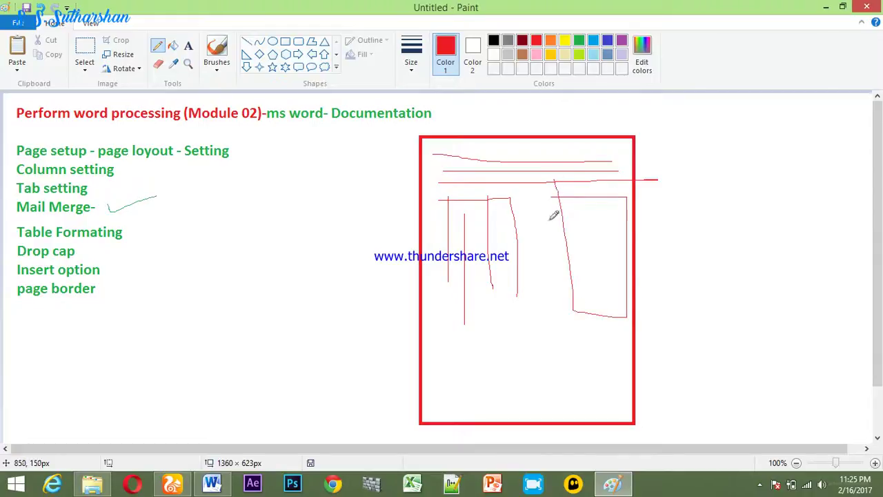
Pencil a wide box below the columns and three small boxes along the bottom of the page outline, and return to Word.
{"action": "mouse_move", "coordinate": [447, 317]}
{"action": "left_mouse_down"}
{"action": "mouse_move", "coordinate": [623, 315]}
{"action": "mouse_move", "coordinate": [511, 344]}
{"action": "mouse_move", "coordinate": [466, 316]}
{"action": "left_mouse_up"}
{"action": "mouse_move", "coordinate": [463, 354]}
{"action": "left_mouse_down"}
{"action": "mouse_move", "coordinate": [497, 390]}
{"action": "mouse_move", "coordinate": [472, 399]}
{"action": "mouse_move", "coordinate": [457, 356]}
{"action": "left_mouse_up"}
{"action": "left_click_drag", "start_coordinate": [522, 350], "coordinate": [564, 348]}
{"action": "mouse_move", "coordinate": [572, 397]}
{"action": "left_mouse_down"}
{"action": "mouse_move", "coordinate": [533, 369]}
{"action": "mouse_move", "coordinate": [529, 352]}
{"action": "left_mouse_up"}
{"action": "mouse_move", "coordinate": [590, 355]}
{"action": "left_mouse_down"}
{"action": "mouse_move", "coordinate": [617, 351]}
{"action": "mouse_move", "coordinate": [619, 414]}
{"action": "mouse_move", "coordinate": [590, 349]}
{"action": "left_mouse_up"}
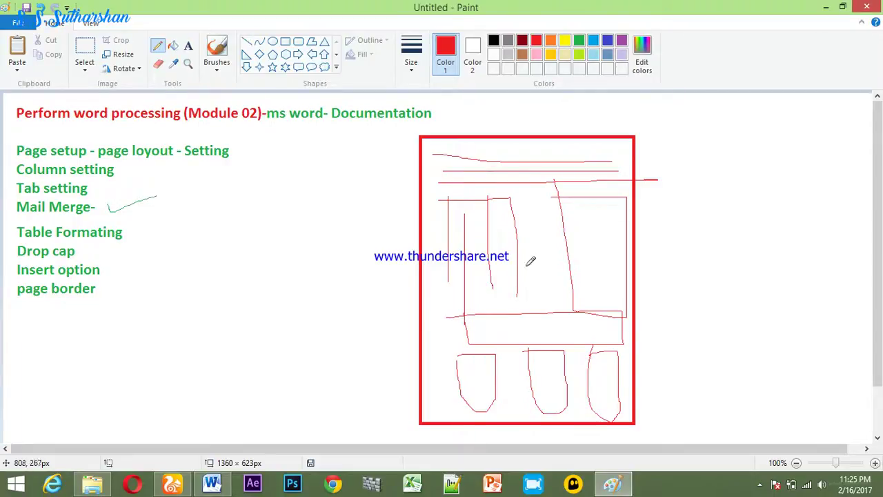
{"action": "left_click", "coordinate": [212, 483]}
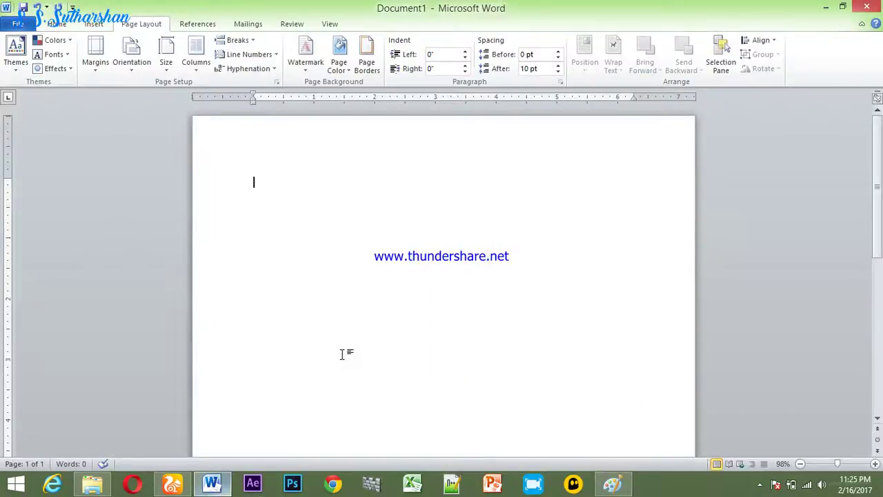
Open the custom column settings for the document and raise the number of columns to 12.
{"action": "left_click", "coordinate": [196, 69]}
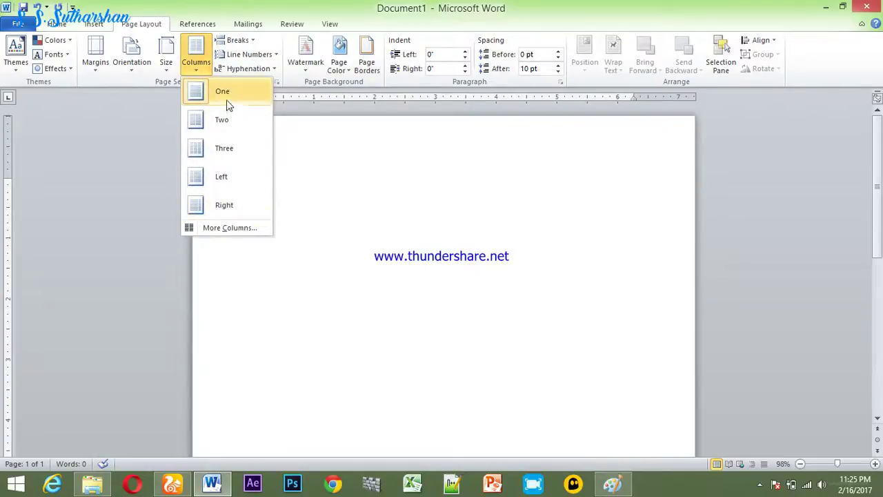
{"action": "left_click", "coordinate": [231, 228]}
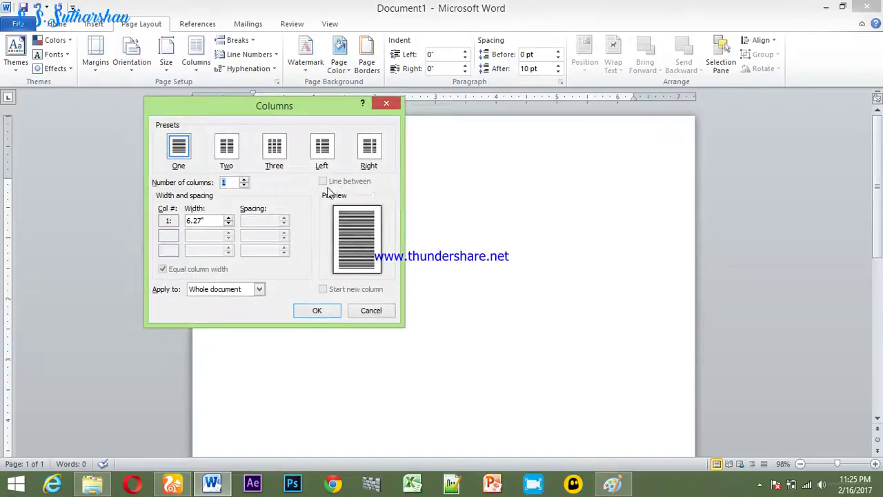
{"action": "left_click", "coordinate": [244, 180]}
{"action": "left_click", "coordinate": [244, 180]}
{"action": "left_click", "coordinate": [244, 179]}
{"action": "left_click", "coordinate": [244, 180]}
{"action": "left_click", "coordinate": [243, 180]}
{"action": "left_click", "coordinate": [243, 180]}
{"action": "left_click", "coordinate": [244, 179]}
{"action": "left_click", "coordinate": [244, 180]}
{"action": "left_click", "coordinate": [244, 179]}
{"action": "left_click", "coordinate": [244, 179]}
{"action": "left_click", "coordinate": [244, 180]}
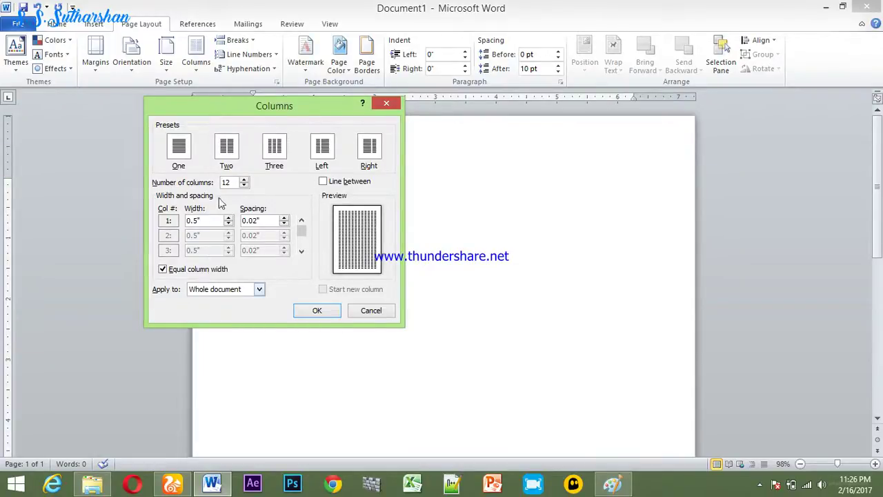
Lower the number of columns back to 1 and close the column settings without applying them.
{"action": "left_click", "coordinate": [245, 185]}
{"action": "left_click", "coordinate": [244, 185]}
{"action": "left_click", "coordinate": [244, 185]}
{"action": "left_click", "coordinate": [244, 185]}
{"action": "left_click", "coordinate": [245, 185]}
{"action": "left_click", "coordinate": [244, 185]}
{"action": "left_click", "coordinate": [244, 185]}
{"action": "left_click", "coordinate": [244, 185]}
{"action": "left_click", "coordinate": [244, 185]}
{"action": "left_click", "coordinate": [244, 185]}
{"action": "left_click", "coordinate": [244, 185]}
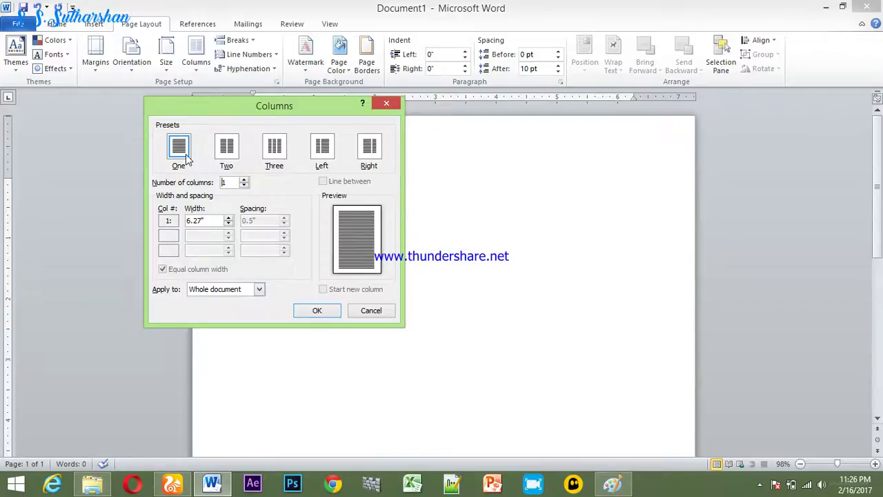
{"action": "left_click", "coordinate": [385, 105]}
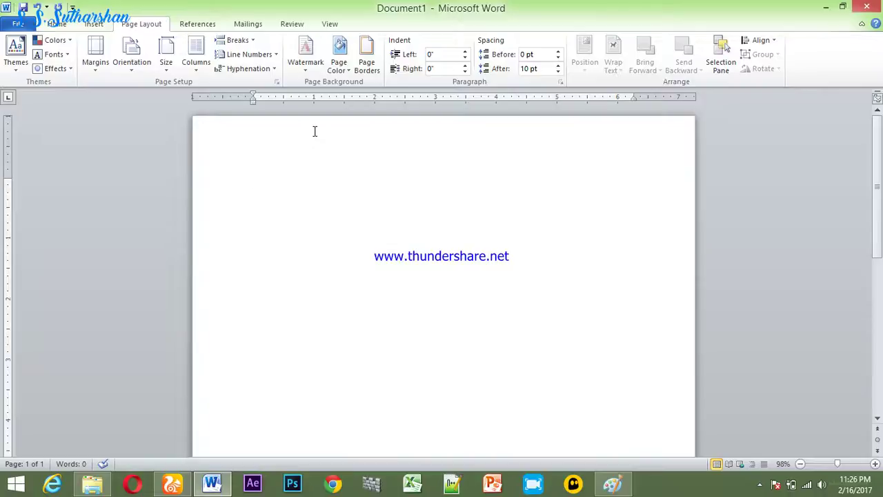
Enter the title "Perform Word processing" on the first line of the blank document.
{"action": "type", "text": "w"}
{"action": "type", "text": "P"}
{"action": "type", "text": "erform"}
{"action": "type", "text": " Word"}
{"action": "type", "text": " processing"}
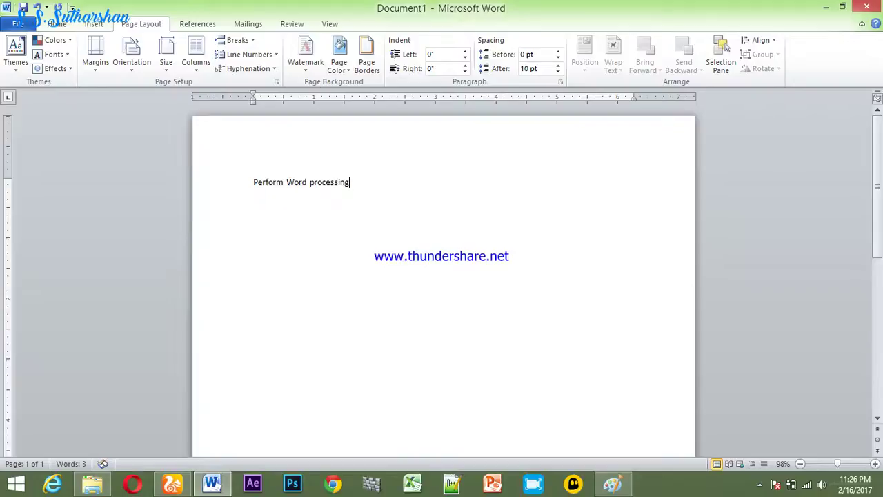
Enlarge the title text "Perform Word processing" to 28 pt, undoing any stray character that replaces it.
{"action": "left_click_drag", "start_coordinate": [371, 187], "coordinate": [158, 175]}
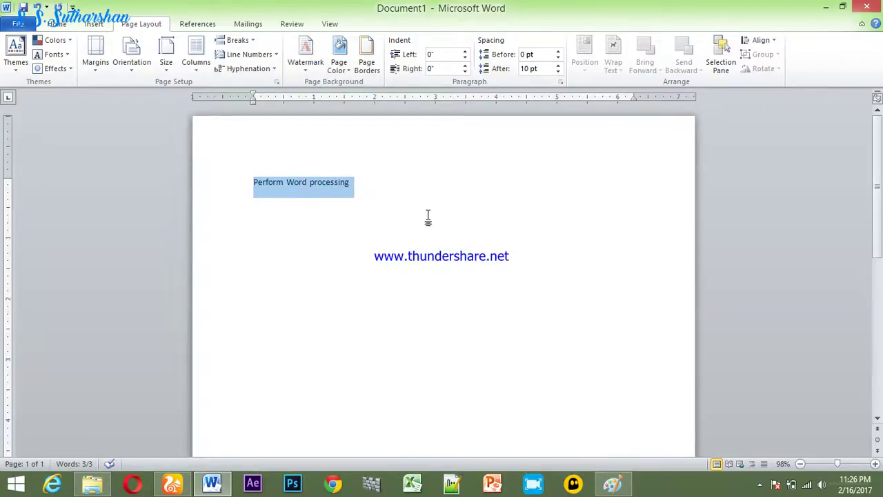
{"action": "key", "text": "ctrl+bracketright"}
{"action": "key", "text": "ctrl+bracketright"}
{"action": "key", "text": "ctrl+bracketright"}
{"action": "key", "text": "ctrl+bracketright"}
{"action": "key", "text": "ctrl+bracketright"}
{"action": "key", "text": "ctrl+bracketright"}
{"action": "key", "text": "ctrl+bracketright"}
{"action": "key", "text": "ctrl+bracketright"}
{"action": "key", "text": "ctrl+bracketright"}
{"action": "key", "text": "ctrl+bracketright"}
{"action": "type", "text": "]"}
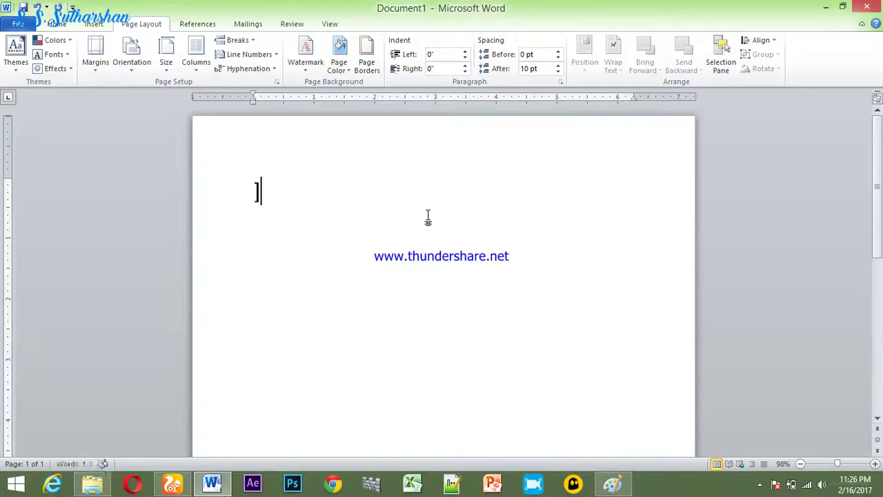
{"action": "key", "text": "ctrl+z"}
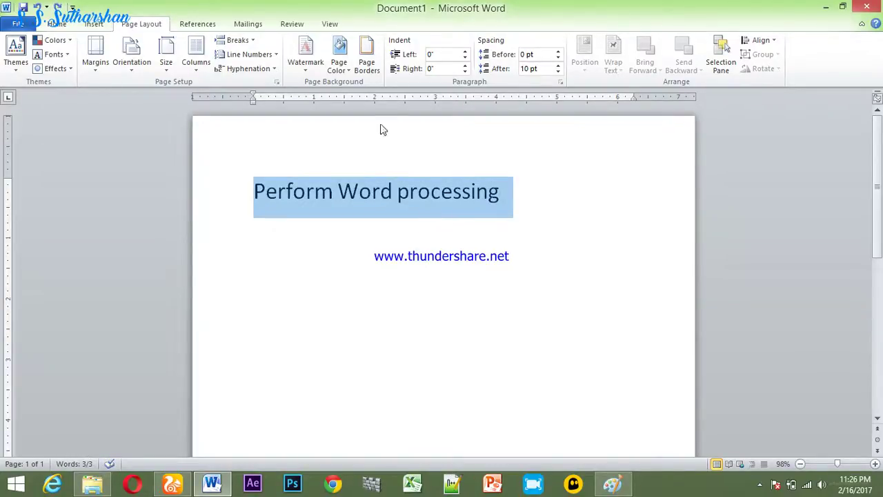
Center the title "Perform Word processing" and make it bold.
{"action": "left_click", "coordinate": [513, 218]}
{"action": "left_click_drag", "start_coordinate": [513, 203], "coordinate": [243, 199]}
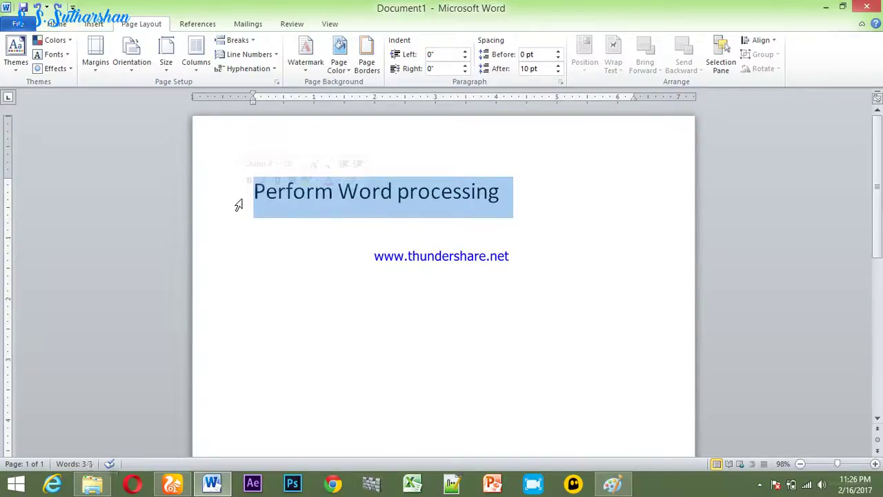
{"action": "key", "text": "ctrl+e"}
{"action": "left_click", "coordinate": [570, 192]}
{"action": "left_click_drag", "start_coordinate": [570, 192], "coordinate": [229, 162]}
{"action": "left_click", "coordinate": [56, 24]}
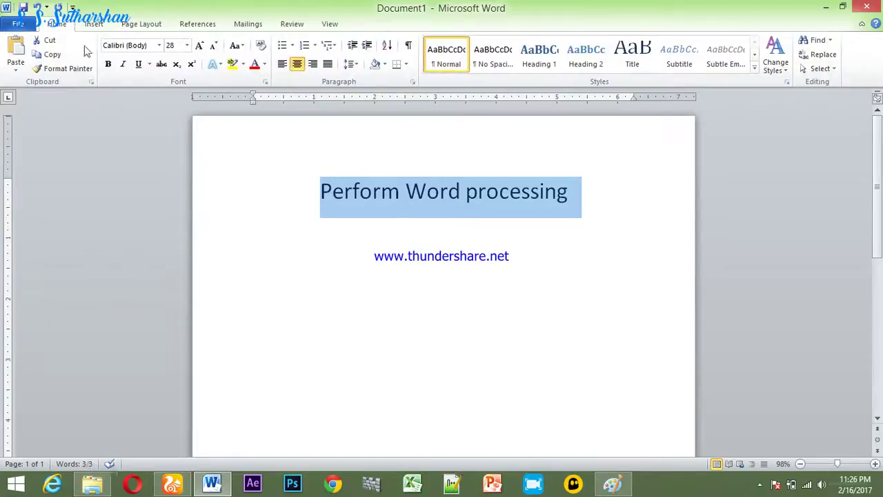
{"action": "left_click", "coordinate": [107, 63]}
{"action": "left_click", "coordinate": [455, 240]}
{"action": "left_click", "coordinate": [588, 187]}
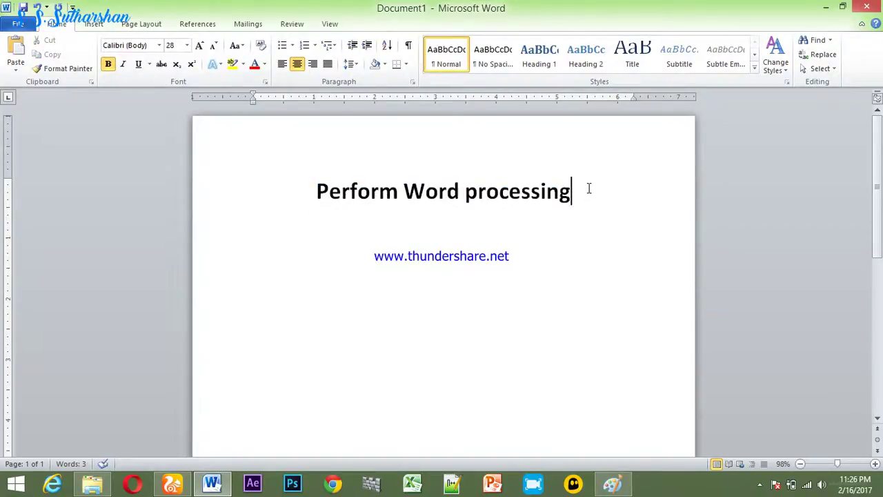
Left-align the empty line below the title and reduce its font size by seven steps.
{"action": "key", "text": "Down"}
{"action": "key", "text": "ctrl+l"}
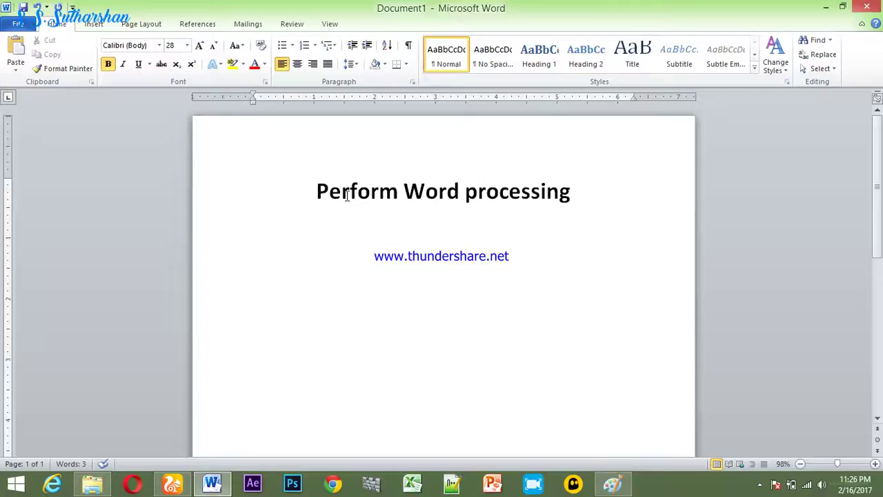
{"action": "left_click_drag", "start_coordinate": [837, 467], "coordinate": [820, 466]}
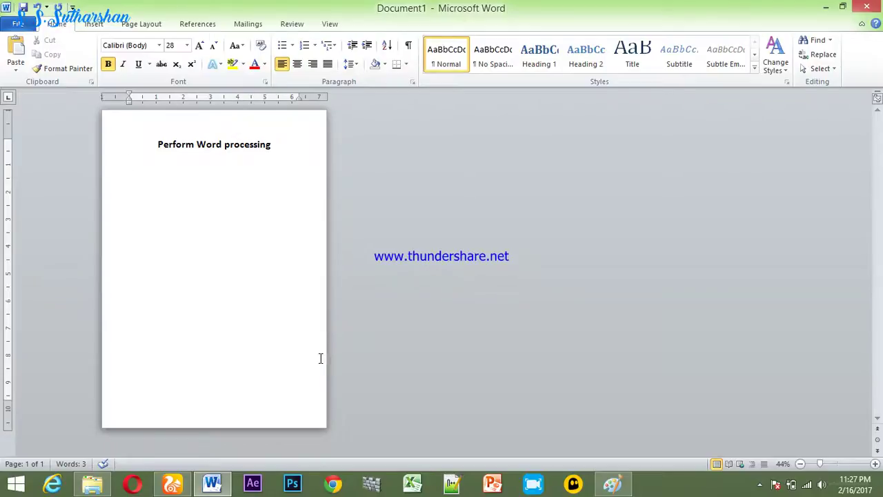
{"action": "left_click", "coordinate": [835, 464]}
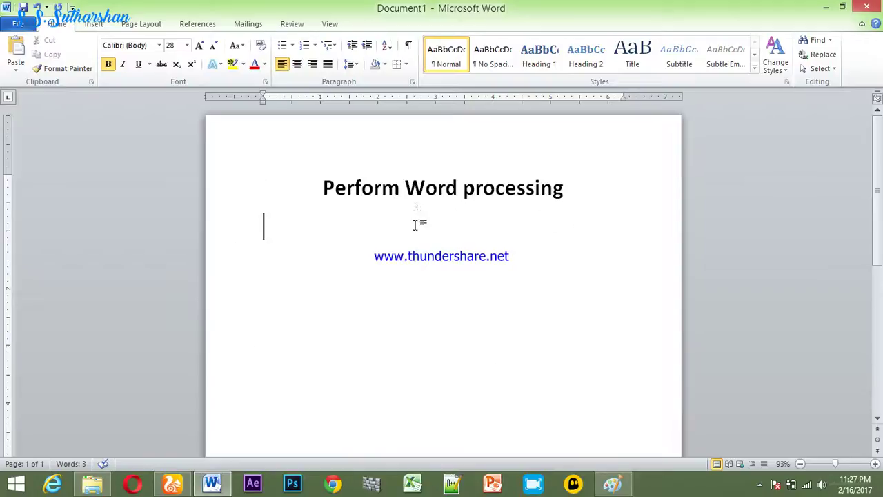
{"action": "left_click", "coordinate": [214, 47]}
{"action": "left_click", "coordinate": [214, 47]}
{"action": "left_click", "coordinate": [214, 47]}
{"action": "left_click", "coordinate": [213, 47]}
{"action": "left_click", "coordinate": [214, 47]}
{"action": "left_click", "coordinate": [214, 47]}
{"action": "left_click", "coordinate": [214, 47]}
Try the Two columns preset on the whole document and undo it.
{"action": "left_click", "coordinate": [143, 26]}
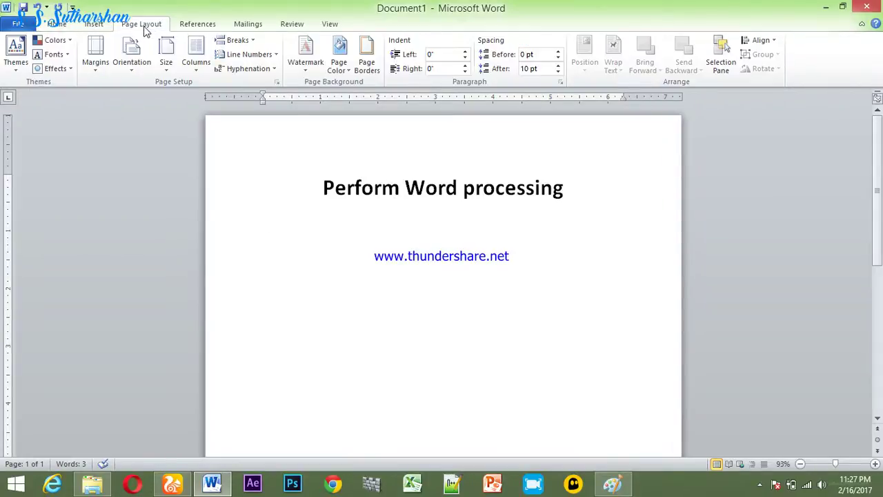
{"action": "left_click", "coordinate": [196, 56]}
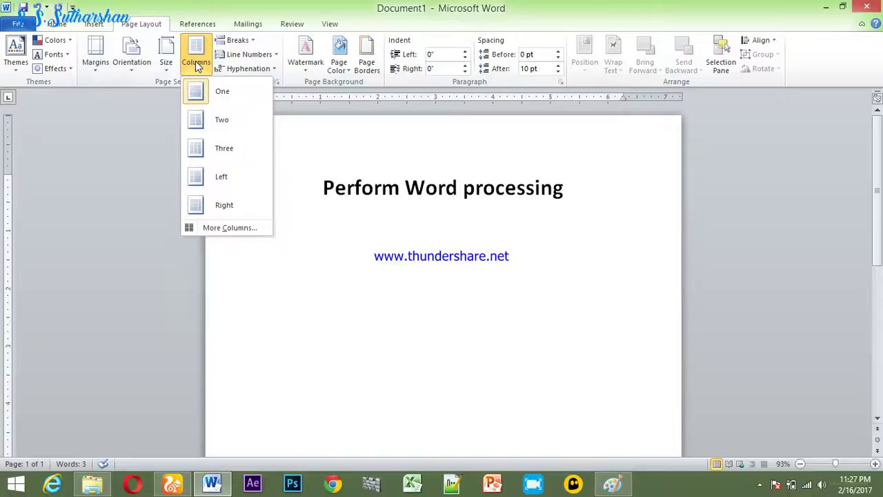
{"action": "left_click", "coordinate": [196, 126]}
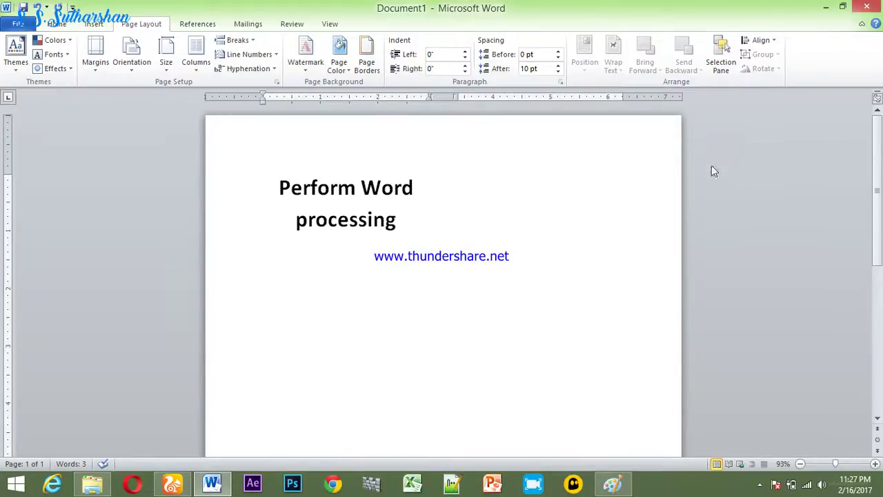
{"action": "key", "text": "ctrl+z"}
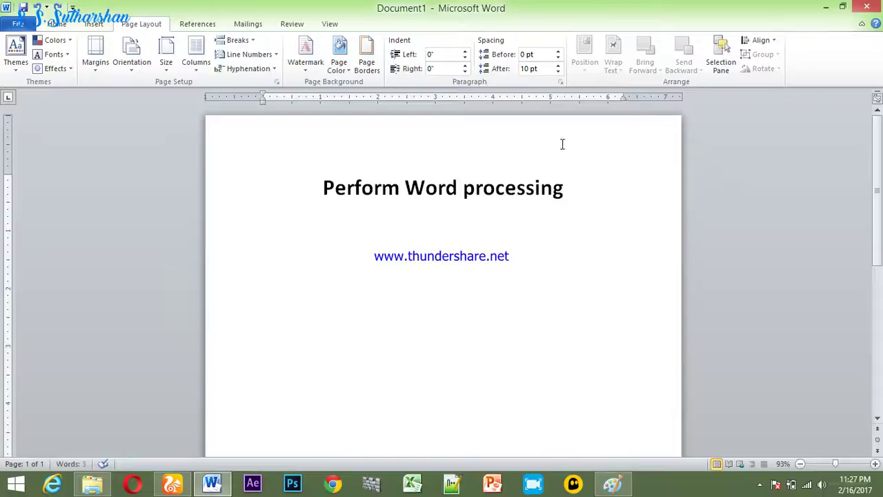
Set up two equal columns with a line between, applied from the empty line below the title using "This point forward".
{"action": "left_click_drag", "start_coordinate": [322, 187], "coordinate": [572, 185]}
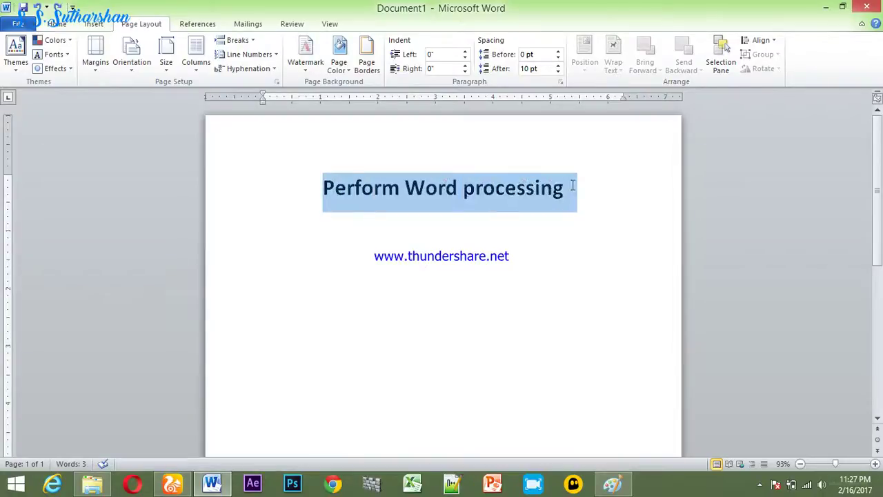
{"action": "left_click", "coordinate": [273, 244]}
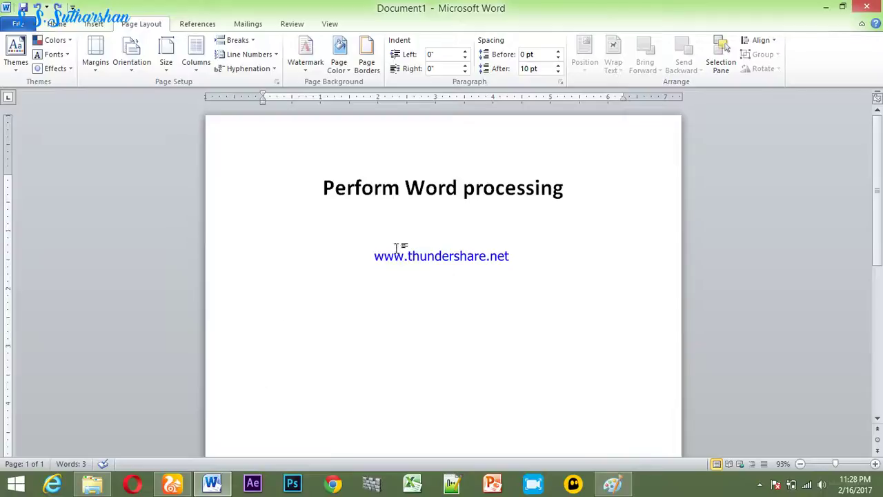
{"action": "left_click", "coordinate": [200, 75]}
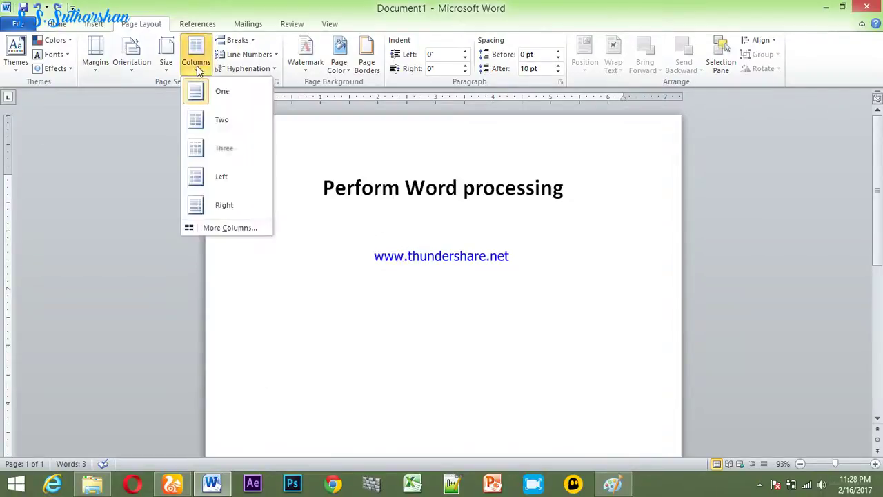
{"action": "left_click", "coordinate": [215, 225]}
{"action": "left_click_drag", "start_coordinate": [278, 110], "coordinate": [677, 104]}
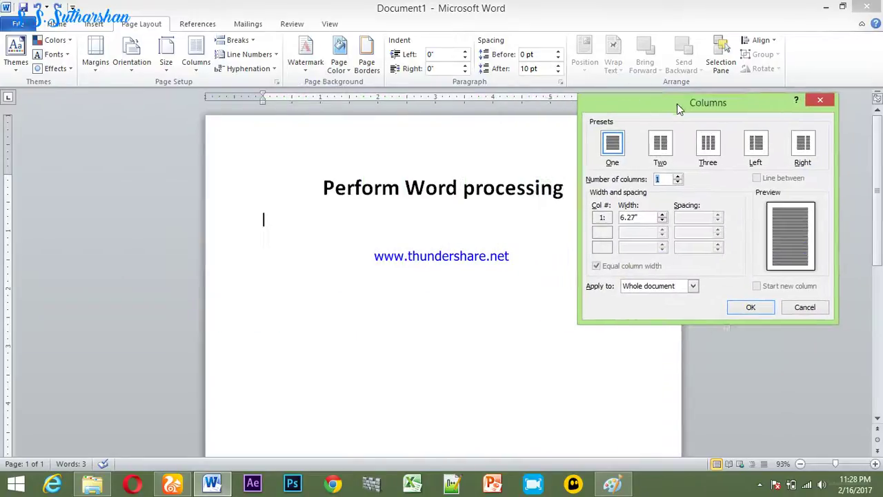
{"action": "left_click", "coordinate": [665, 144]}
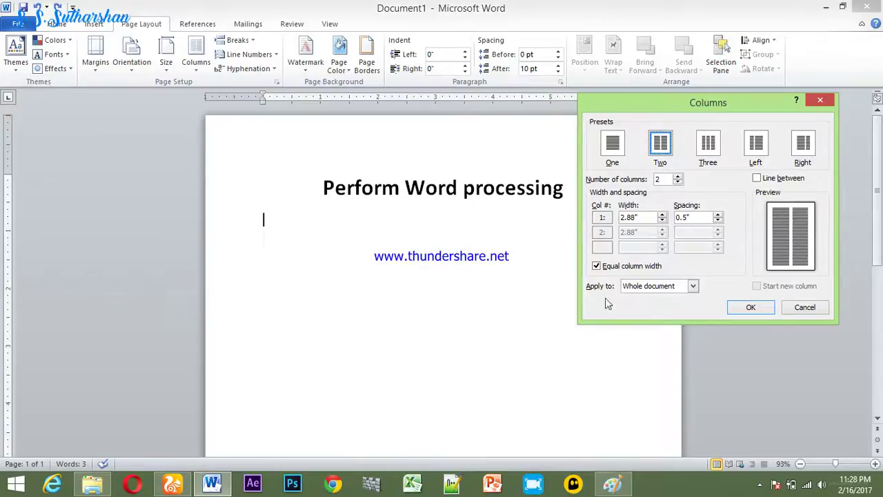
{"action": "left_click", "coordinate": [693, 287]}
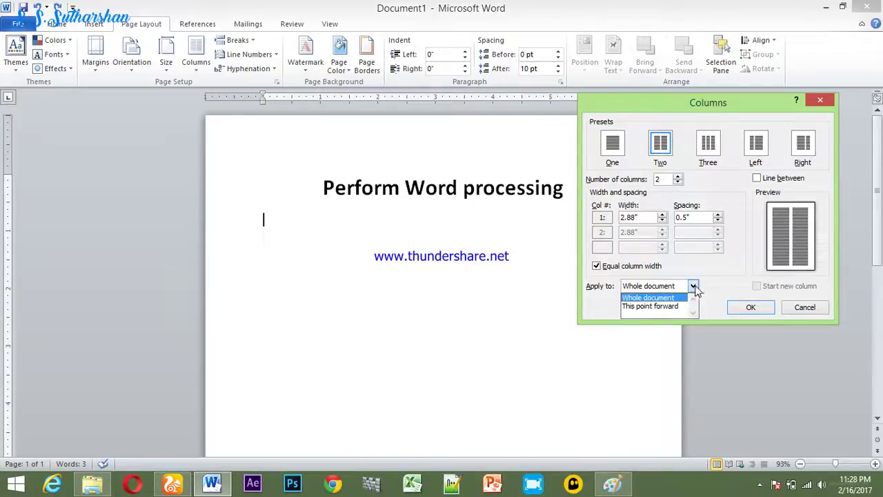
{"action": "left_click", "coordinate": [649, 306]}
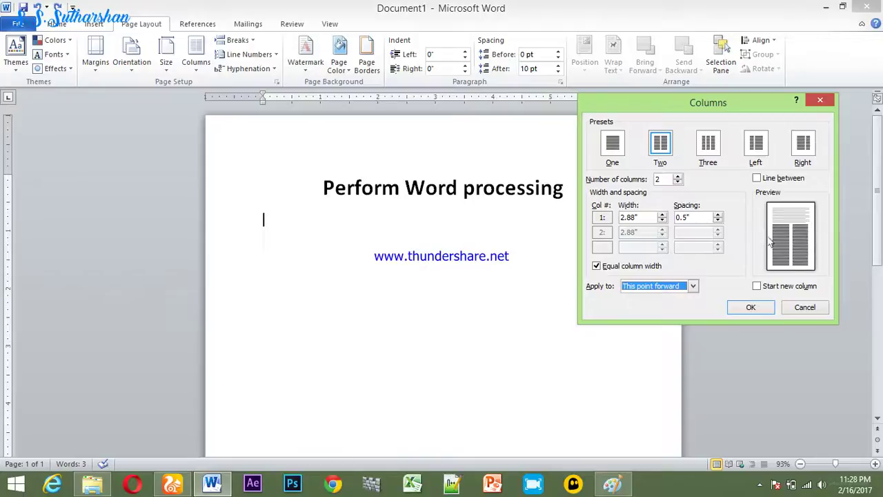
{"action": "left_click_drag", "start_coordinate": [690, 104], "coordinate": [136, 115]}
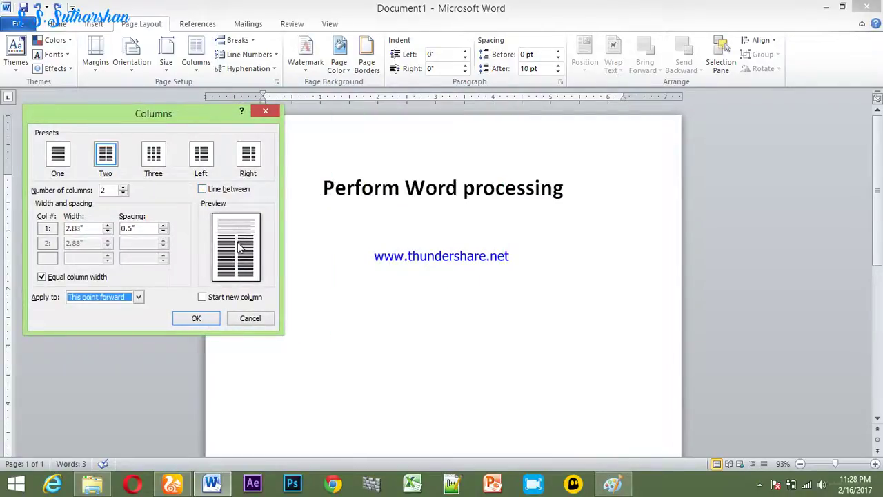
{"action": "left_click", "coordinate": [203, 191]}
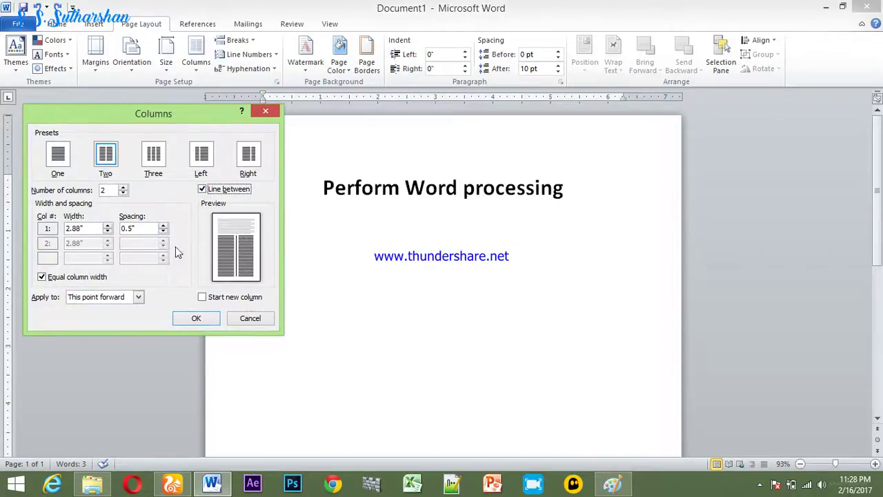
{"action": "left_click", "coordinate": [193, 320]}
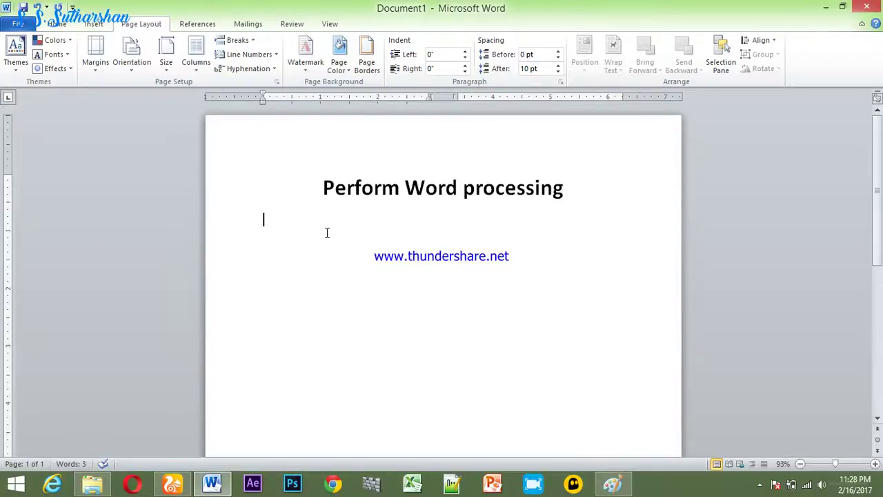
Fill four full lines of the first column with the letter "o" as sample text, removing the extra characters.
{"action": "type", "text": "oooooooooooooooooooooooooooo"}
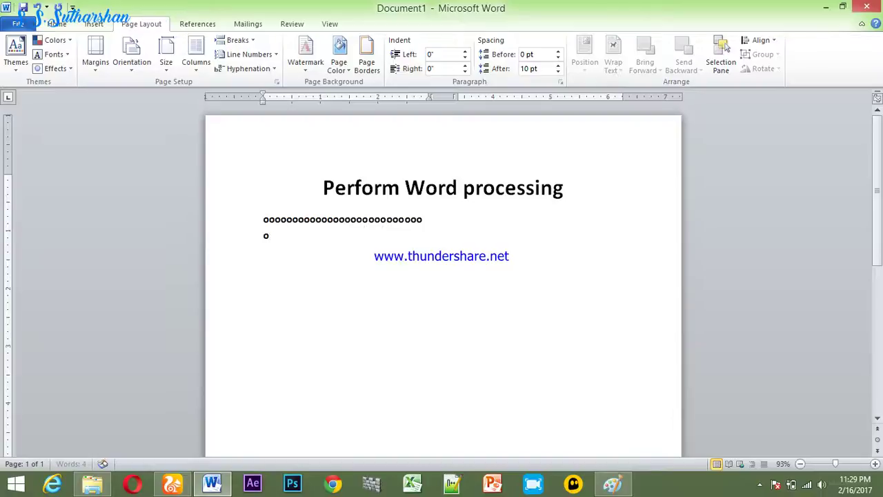
{"action": "type", "text": "ooooooooooooooooooooooooooooooooooooooooooooooooooooooooooooooooooooooooooo"}
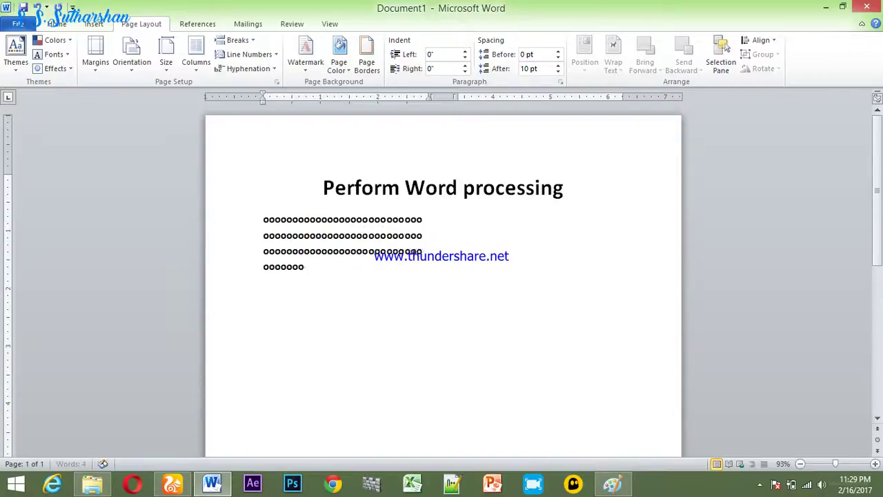
{"action": "type", "text": "oooooooooooooooooooo"}
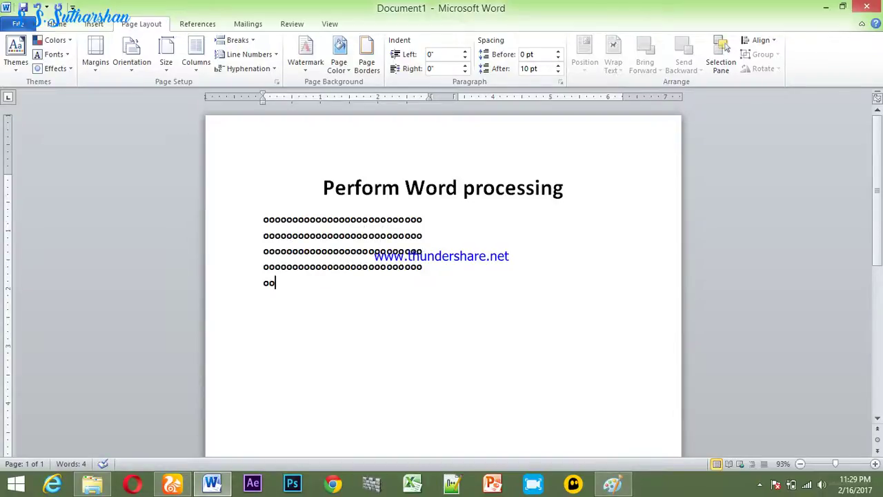
{"action": "key", "text": "BackSpace"}
{"action": "key", "text": "BackSpace"}
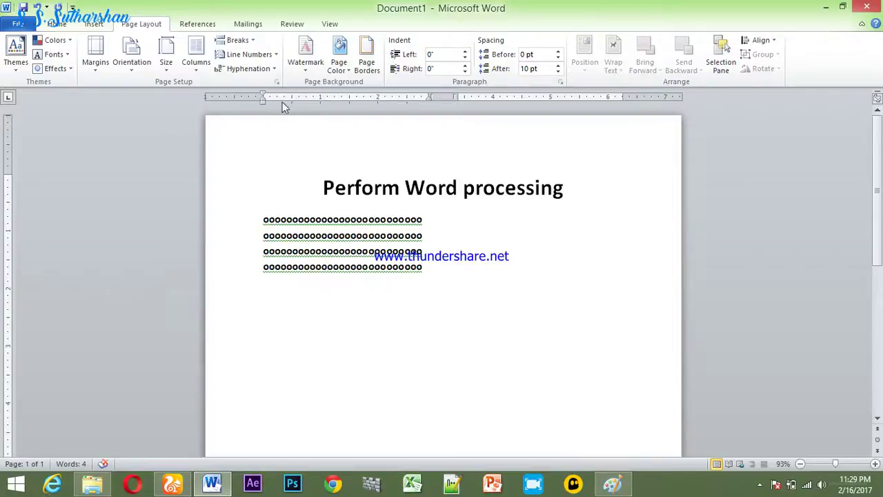
Try a column break at the end of the first column's sample text and remove it.
{"action": "left_click", "coordinate": [254, 41]}
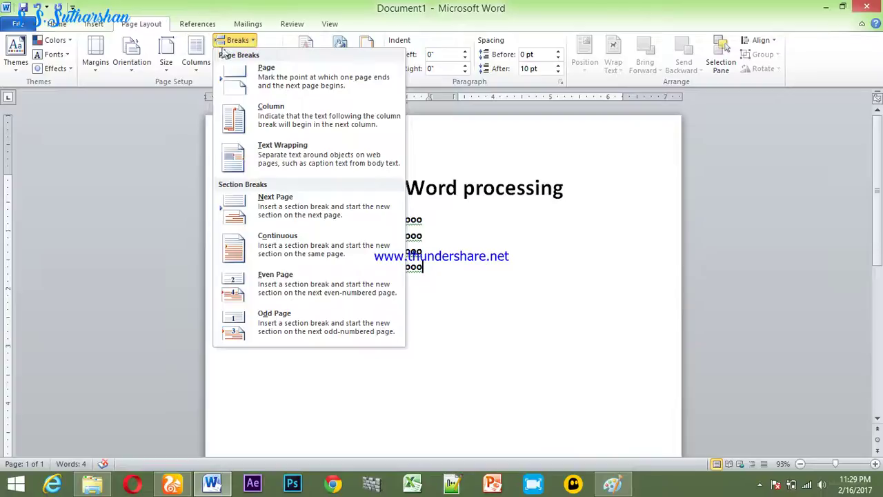
{"action": "left_click", "coordinate": [199, 63]}
{"action": "left_click", "coordinate": [254, 42]}
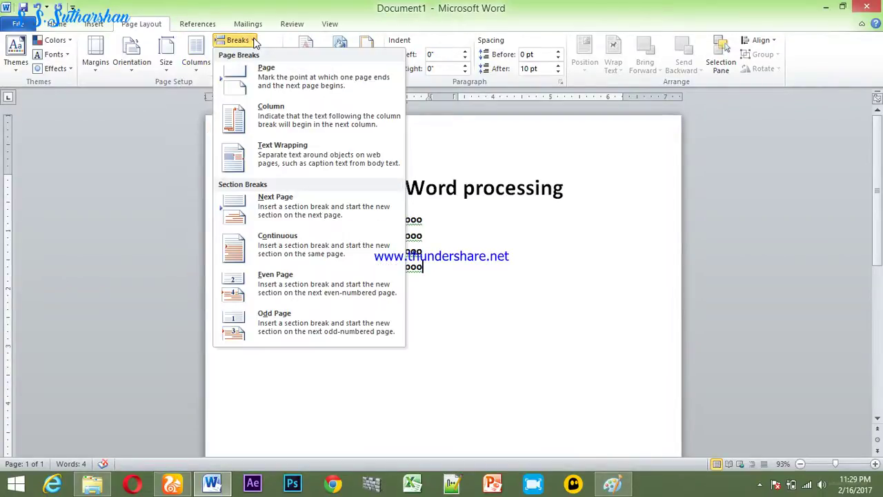
{"action": "left_click", "coordinate": [237, 116]}
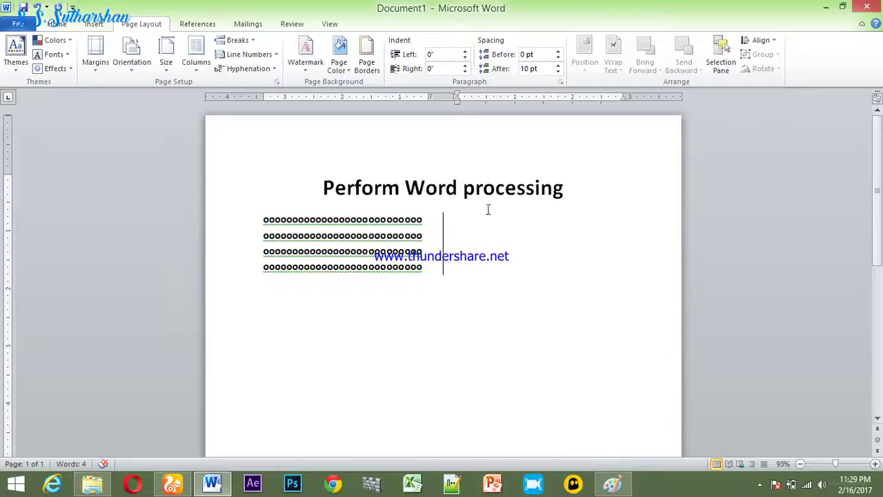
{"action": "left_click", "coordinate": [238, 40]}
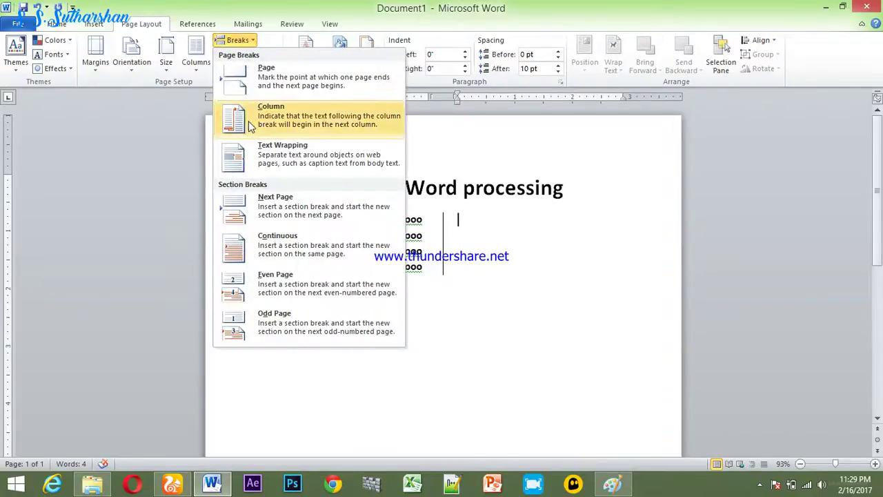
{"action": "left_click", "coordinate": [529, 221]}
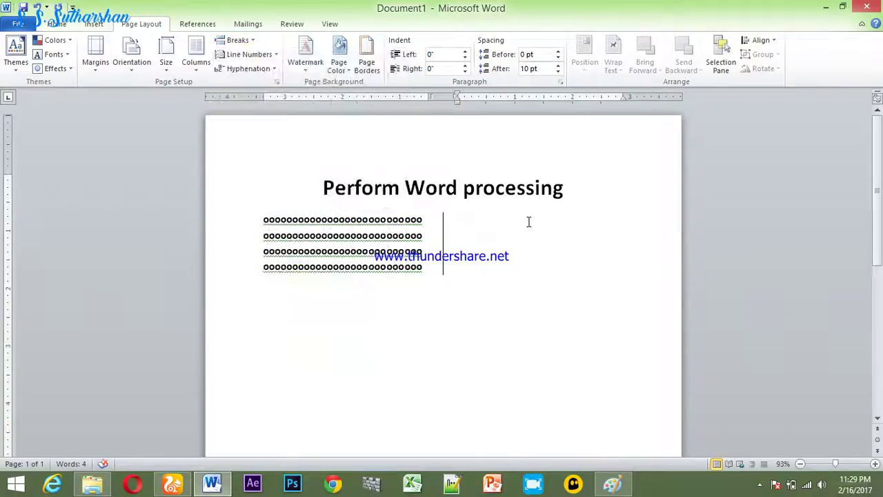
{"action": "key", "text": "BackSpace"}
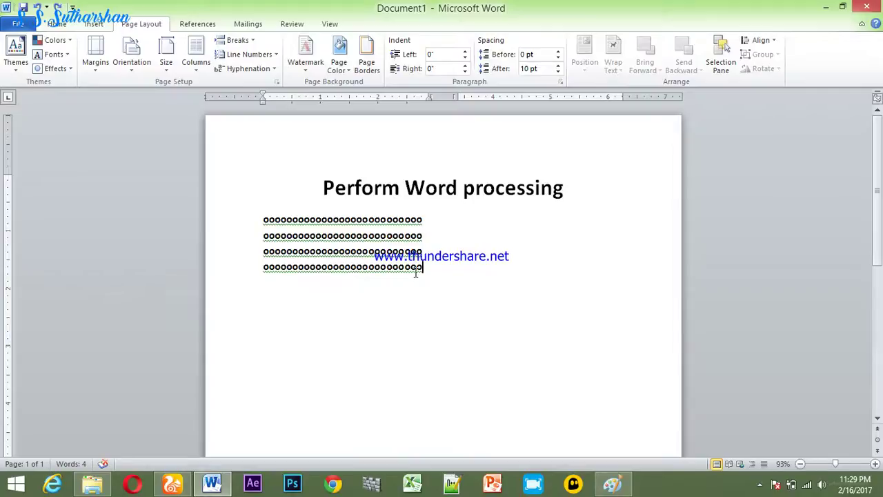
Try a column break after the fourth sample line with lowercase "o" text in the second column, and undo both.
{"action": "left_click", "coordinate": [237, 40]}
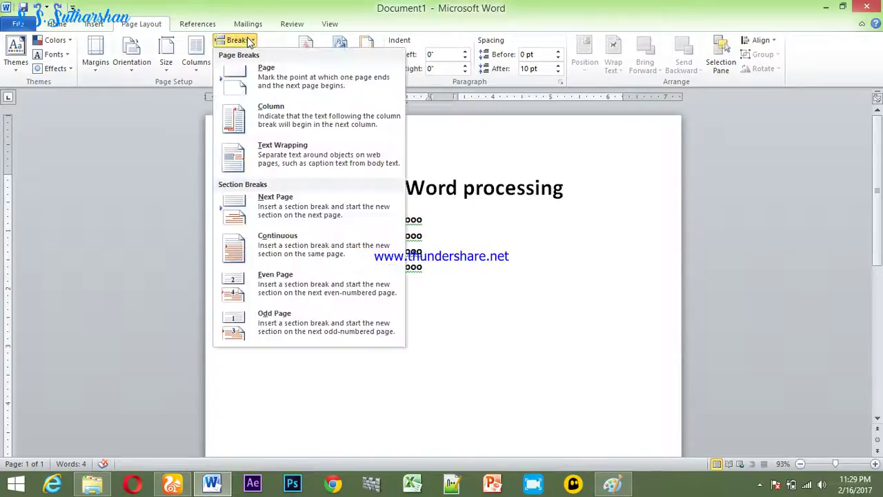
{"action": "left_click", "coordinate": [468, 277]}
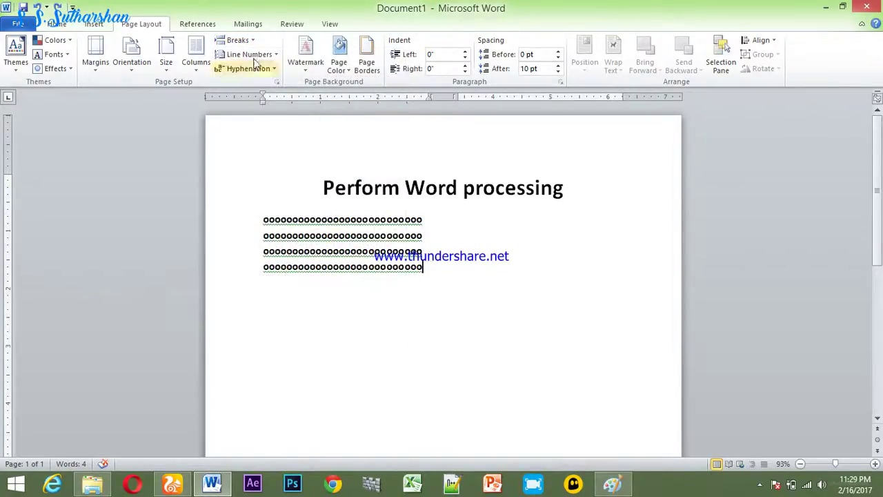
{"action": "left_click", "coordinate": [237, 40]}
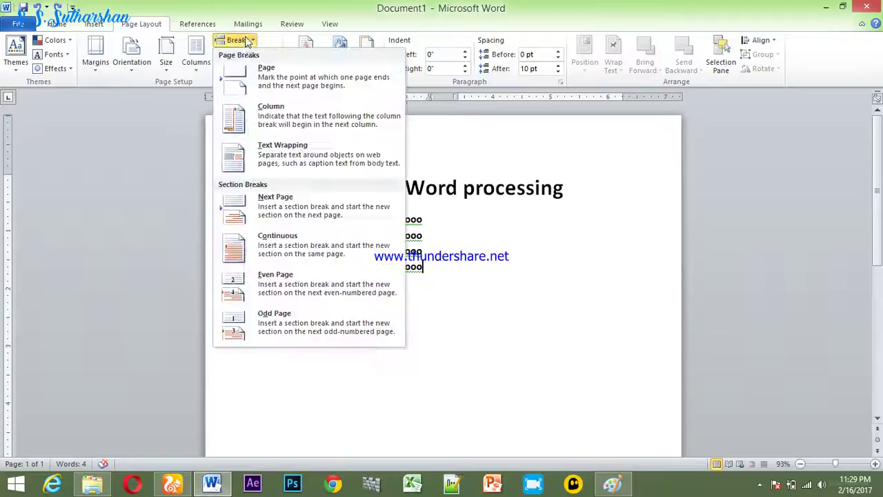
{"action": "left_click", "coordinate": [256, 127]}
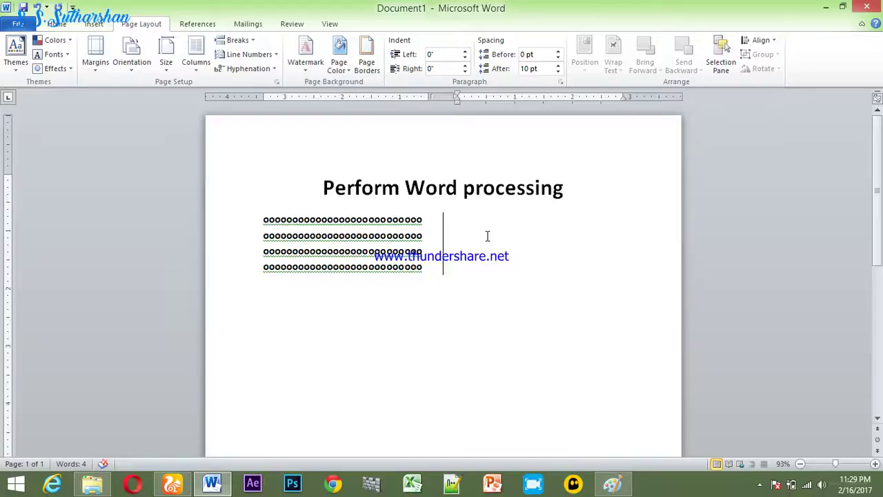
{"action": "type", "text": "ooo"}
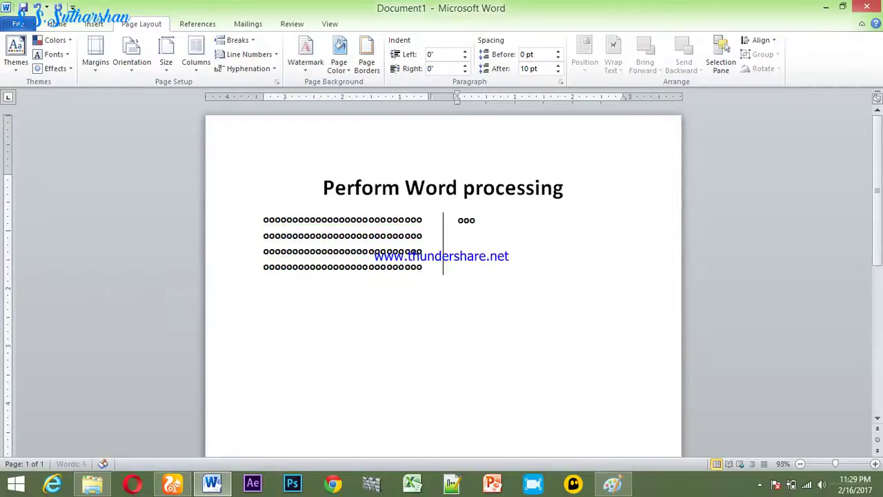
{"action": "type", "text": "oooooooooooooooooooooooooooooooooooooooooooooooooooooooooooooo"}
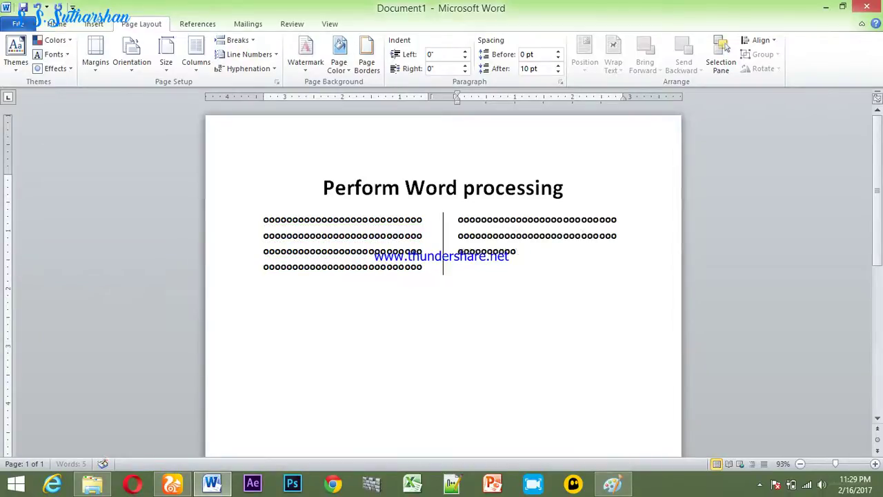
{"action": "key", "text": "ctrl+z"}
{"action": "key", "text": "ctrl+z"}
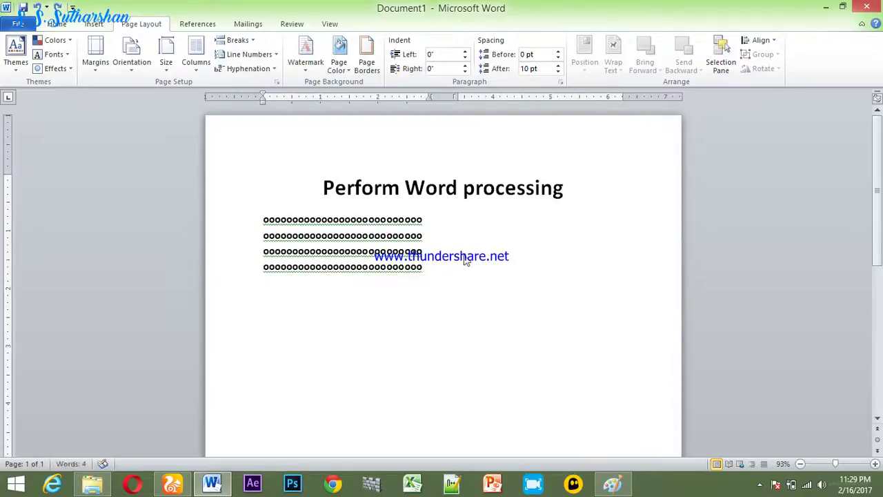
Switch to Paint and add a text box reading "ctrl+shift+enter" in the empty area beside the topic list.
{"action": "left_click", "coordinate": [612, 483]}
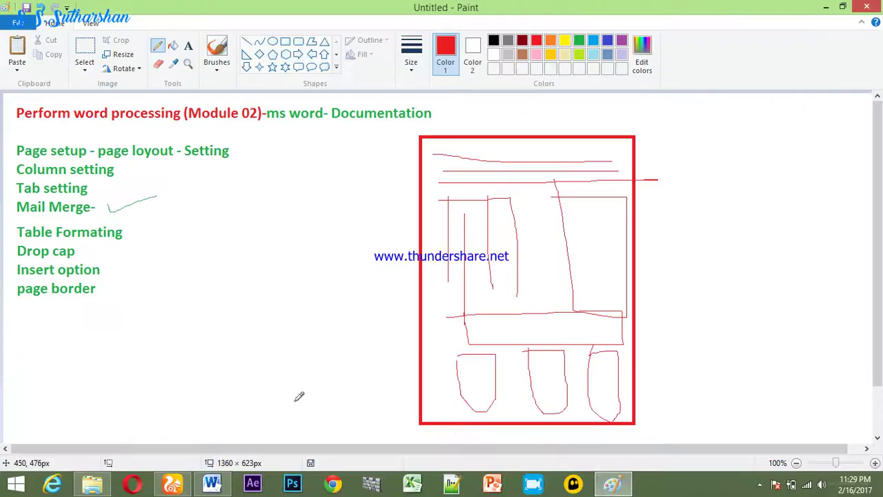
{"action": "left_click", "coordinate": [186, 51]}
{"action": "left_click_drag", "start_coordinate": [167, 195], "coordinate": [380, 393]}
{"action": "type", "text": "ctrl"}
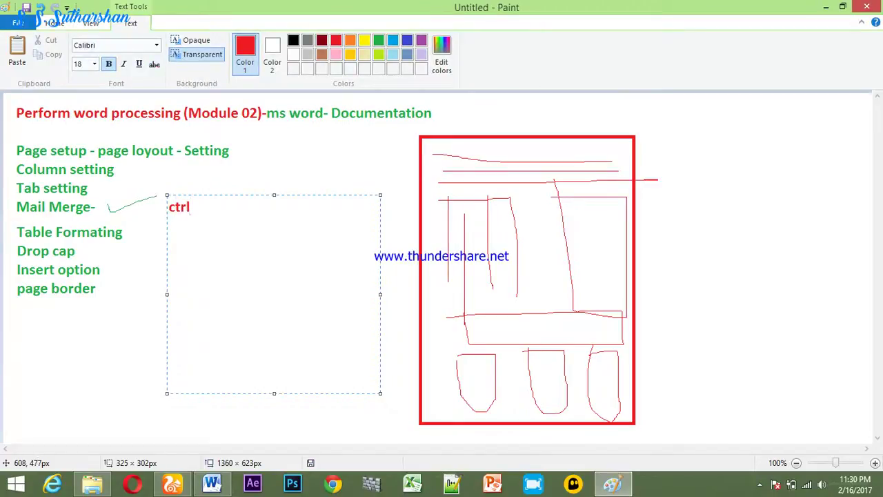
{"action": "type", "text": "+shift+enter"}
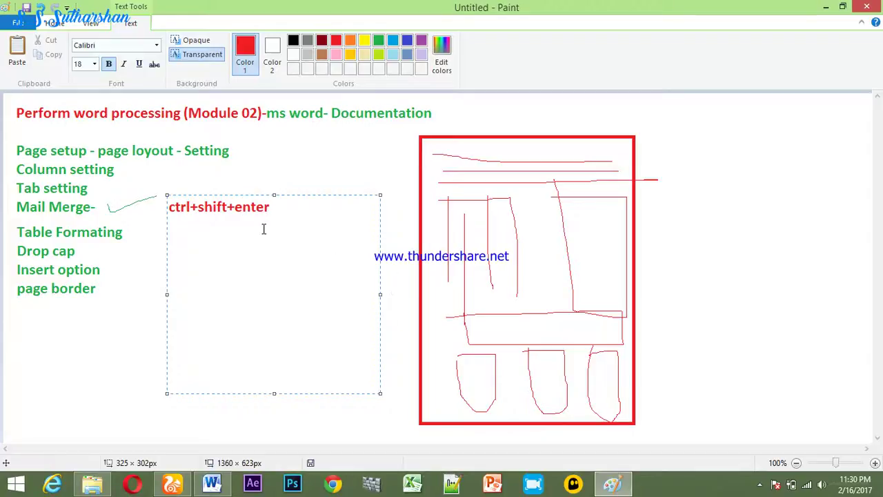
Resize the text box around the "ctrl+shift+enter" note and change the font size of its text.
{"action": "left_click_drag", "start_coordinate": [269, 208], "coordinate": [170, 208]}
{"action": "left_click_drag", "start_coordinate": [279, 206], "coordinate": [142, 203]}
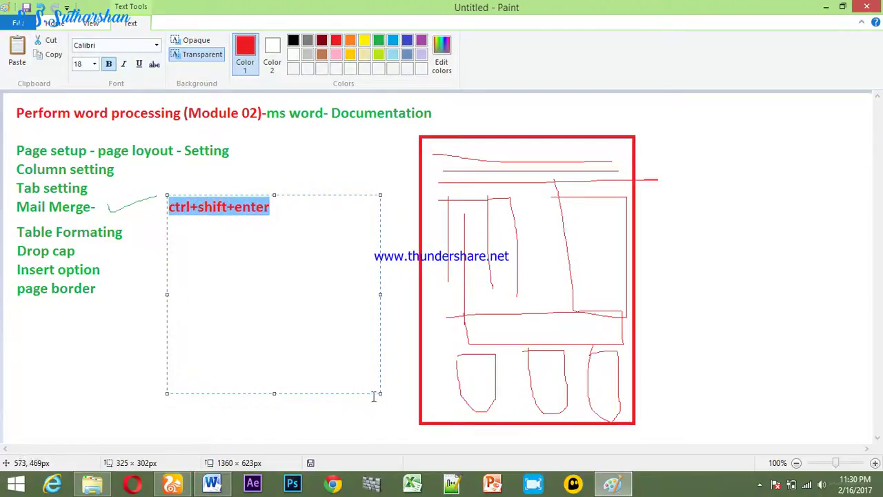
{"action": "left_click_drag", "start_coordinate": [380, 393], "coordinate": [296, 241]}
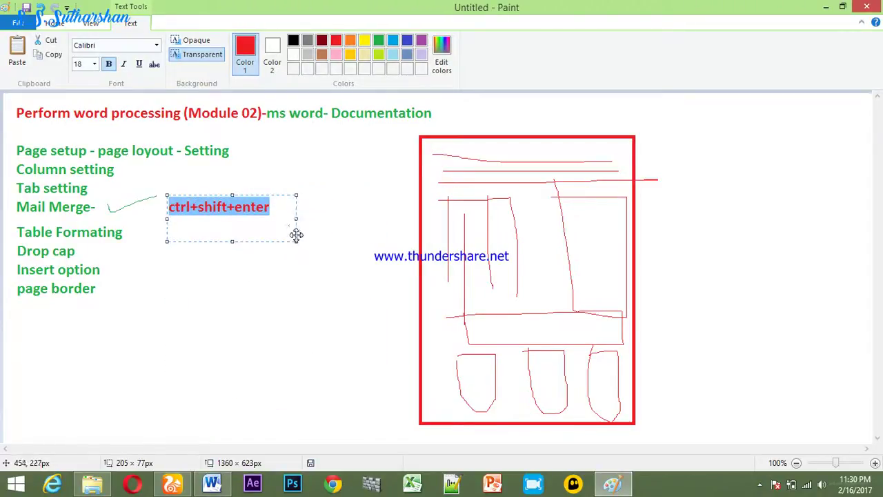
{"action": "left_click_drag", "start_coordinate": [296, 241], "coordinate": [371, 316]}
{"action": "left_click_drag", "start_coordinate": [270, 206], "coordinate": [128, 187]}
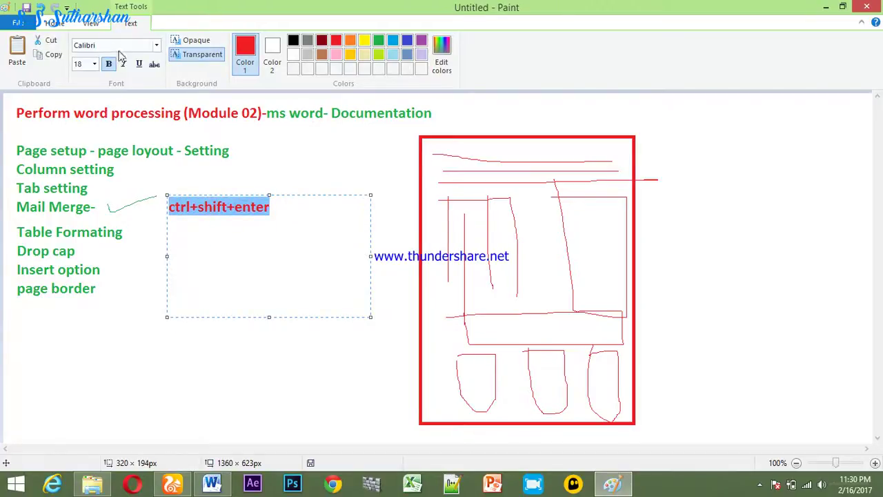
{"action": "left_click", "coordinate": [95, 63]}
{"action": "left_click", "coordinate": [79, 170]}
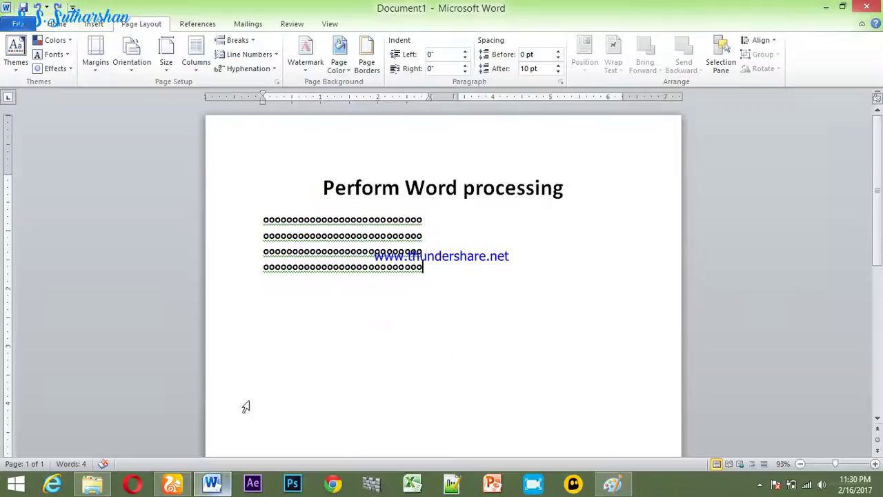
Switch back to the Word document, try a page break after the first column's text and remove it.
{"action": "left_click", "coordinate": [212, 483]}
{"action": "key", "text": "ctrl+Return"}
{"action": "key", "text": "BackSpace"}
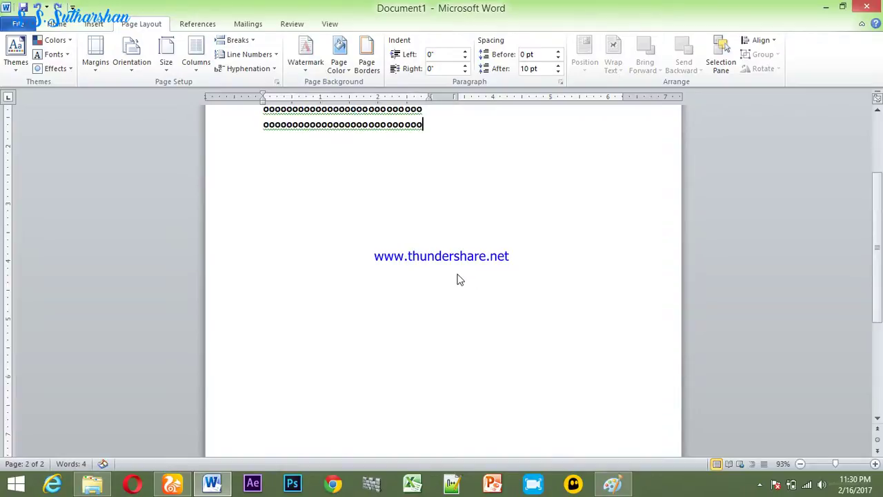
{"action": "scroll", "coordinate": [461, 279], "scroll_direction": "up", "scroll_amount": 3}
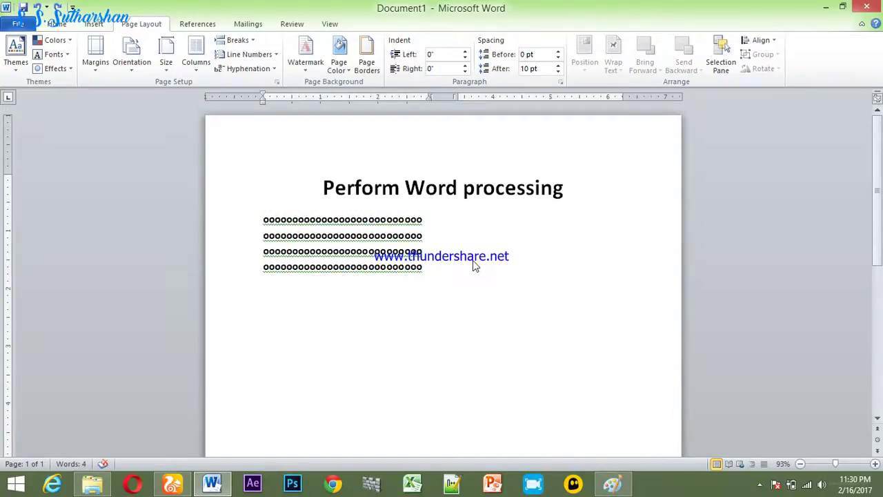
Insert a column break after the first column's text and fill three lines plus four characters of the second column with "O".
{"action": "key", "text": "ctrl+shift+Return"}
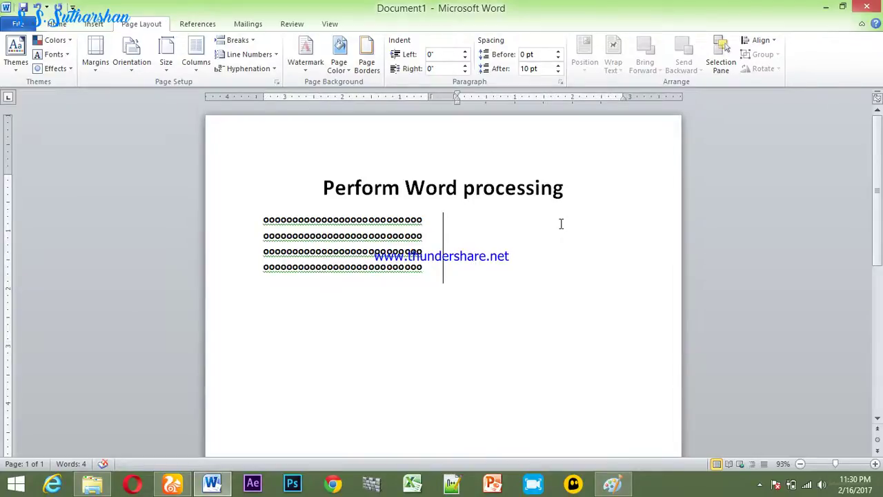
{"action": "type", "text": "OOOOOOOOOOOOOOOOOOOOO"}
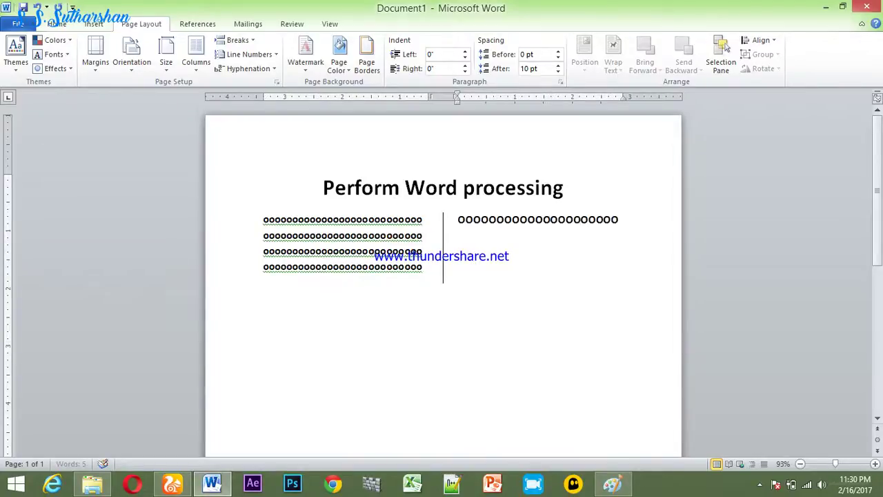
{"action": "type", "text": "OOOOOOOOOOOOOOOOOOOOOOOOOOOOOOOOOOOOOOOOOOOOOOOOOOOOOOOOOO"}
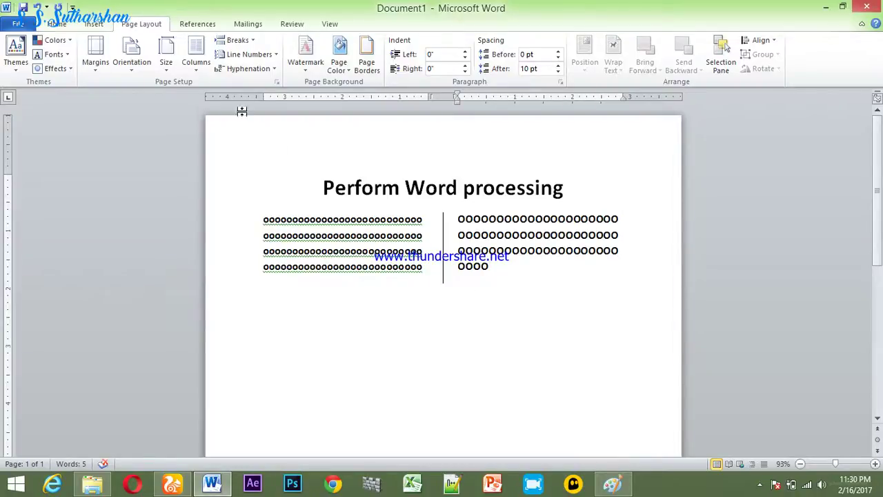
Undo the uppercase "O" text in the second column and the column break before it.
{"action": "left_click", "coordinate": [197, 64]}
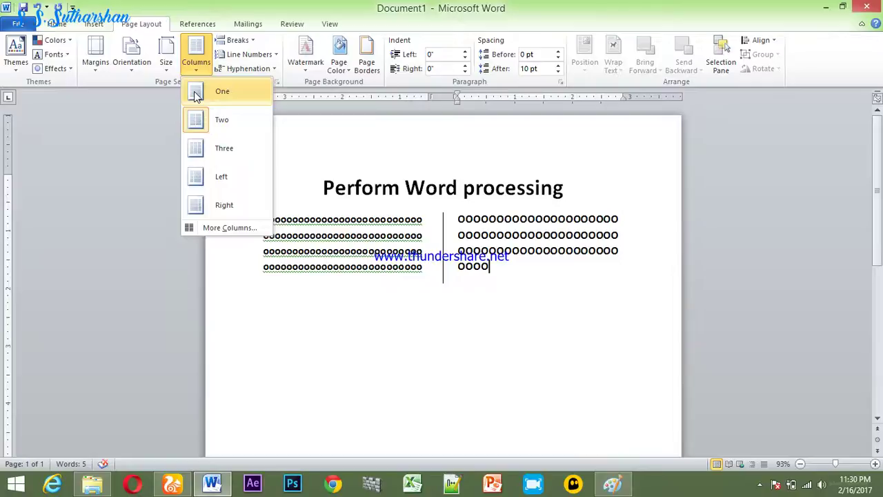
{"action": "left_click", "coordinate": [491, 298]}
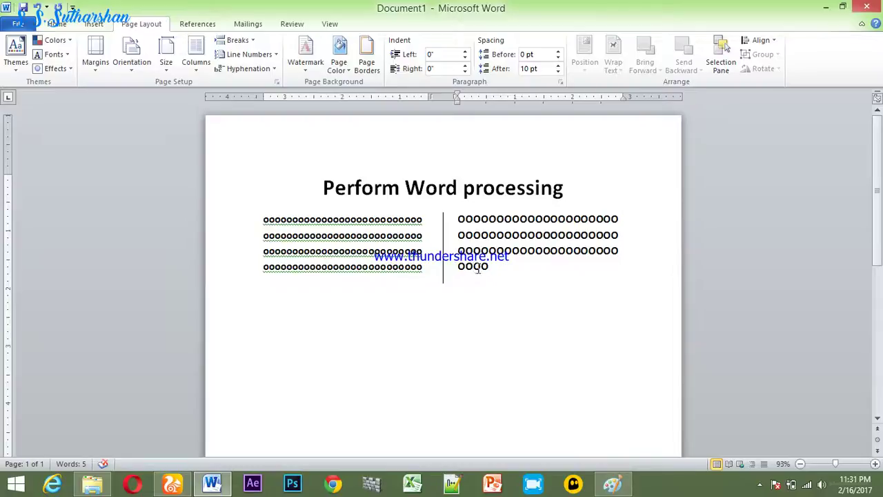
{"action": "key", "text": "ctrl+z"}
{"action": "key", "text": "ctrl+z"}
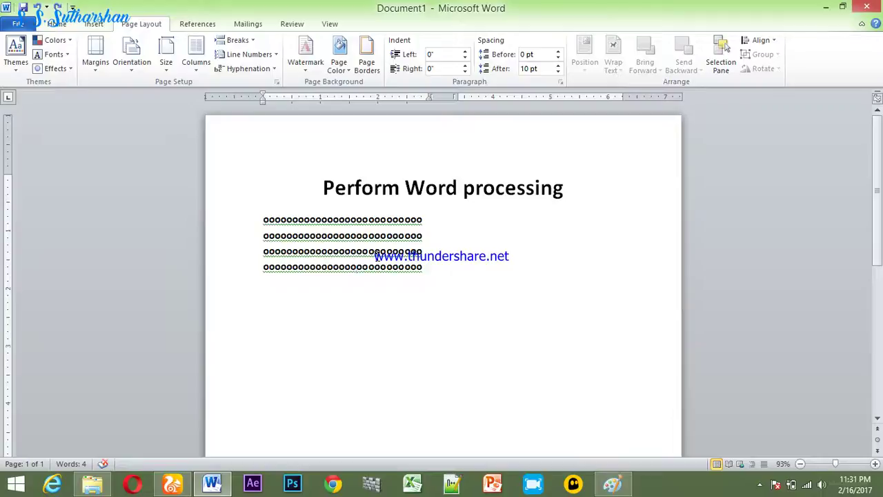
Try a column break partway through the fourth sample line, select the text after it and undo the break.
{"action": "left_click", "coordinate": [237, 40]}
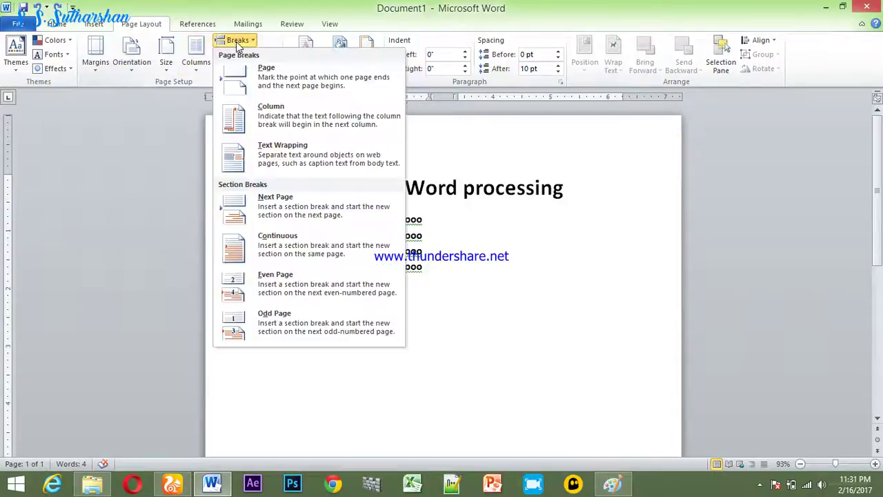
{"action": "left_click", "coordinate": [250, 117]}
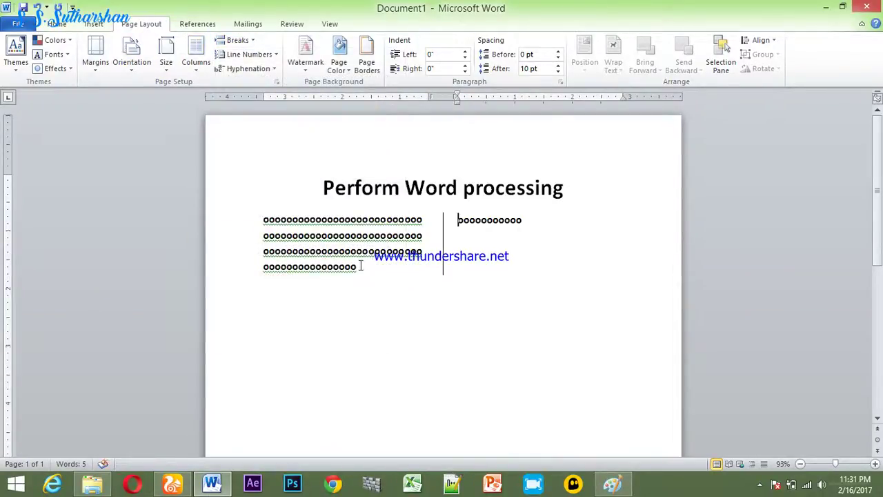
{"action": "left_click_drag", "start_coordinate": [358, 267], "coordinate": [524, 226]}
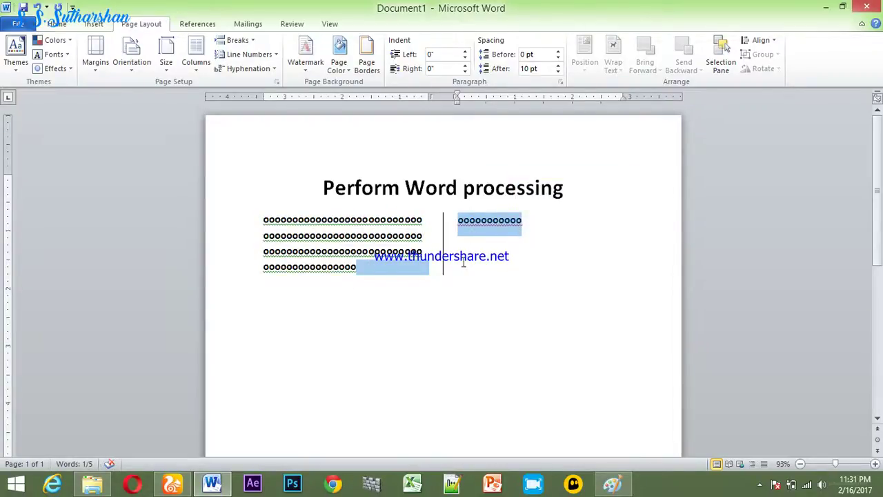
{"action": "key", "text": "ctrl+z"}
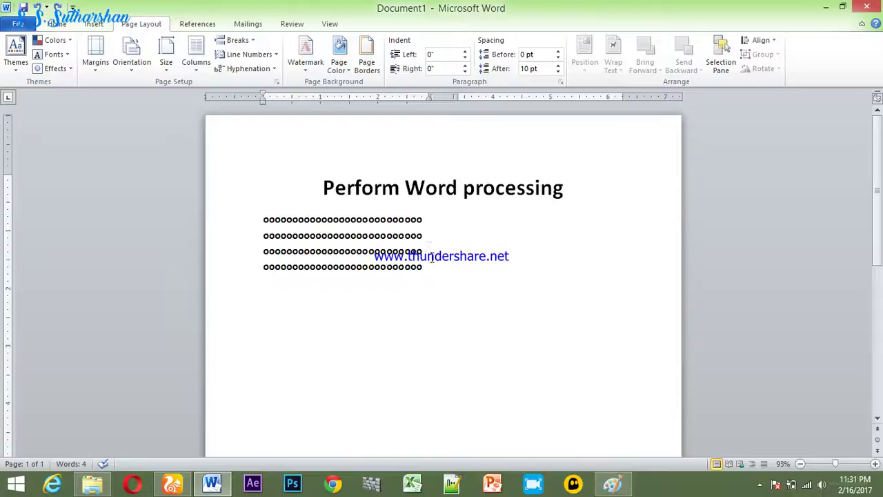
Insert a column break at the end of the fourth sample line and enter "OOOOOO" in the second column.
{"action": "left_click", "coordinate": [196, 59]}
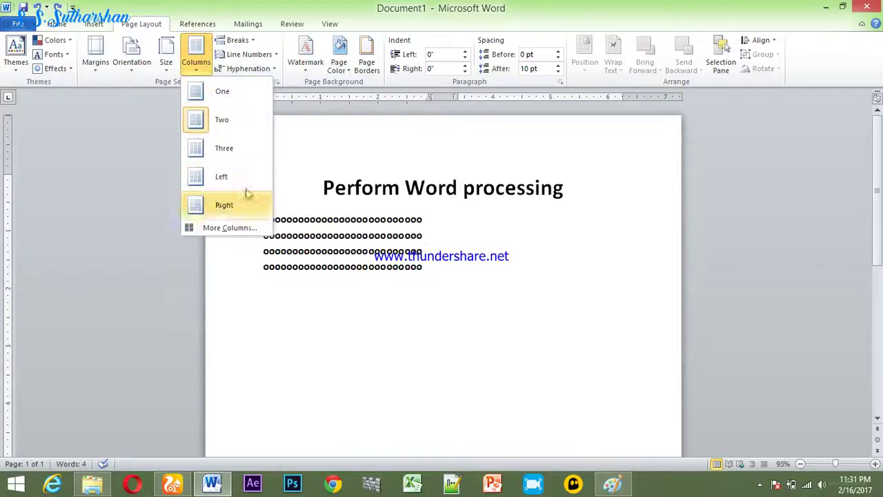
{"action": "left_click", "coordinate": [242, 40]}
{"action": "left_click", "coordinate": [228, 111]}
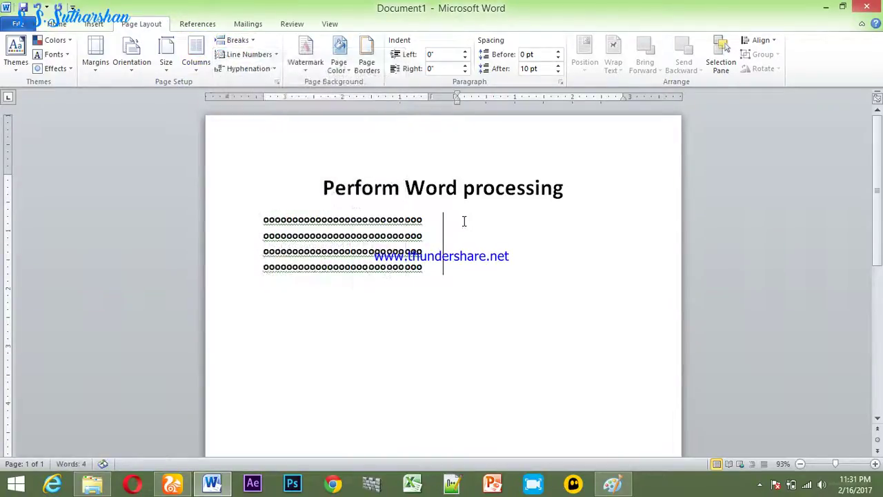
{"action": "type", "text": "OOOOOO"}
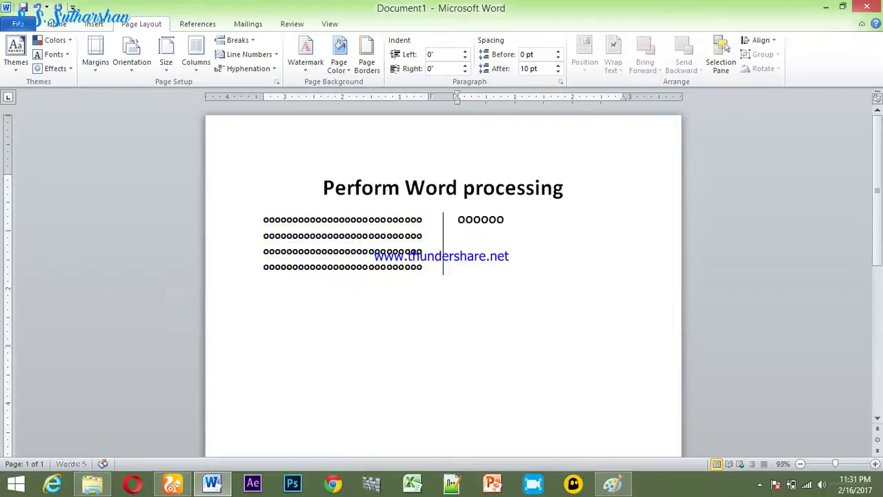
Fill the second column with almost four lines of "O" and apply a one-column layout from this point forward.
{"action": "type", "text": "OOOOOOOOOOOOOOOOOOOOOOOOOOOOOOOOOOOOOOOOOOOOOOOOOOOOOOOOOOOOOOOOOO"}
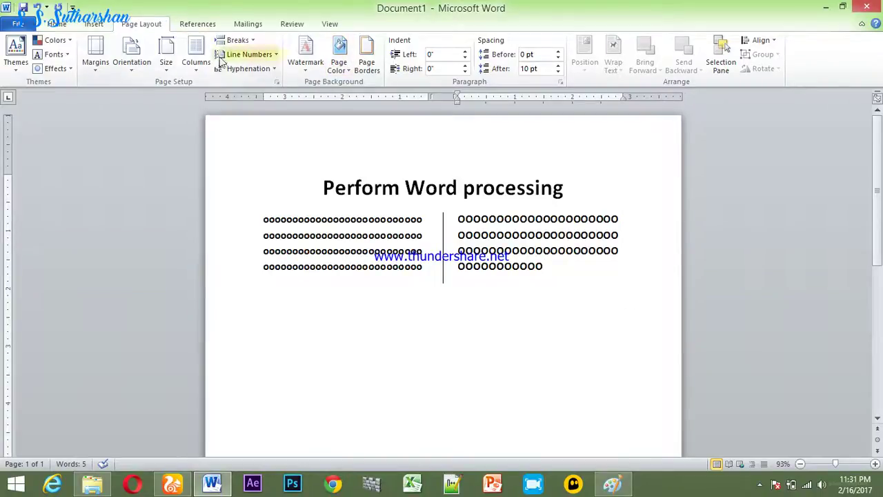
{"action": "left_click", "coordinate": [196, 66]}
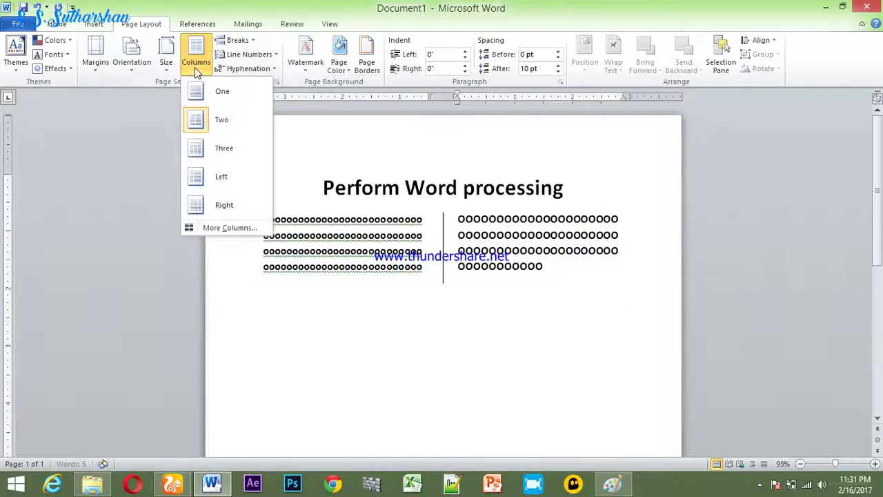
{"action": "left_click", "coordinate": [224, 228]}
{"action": "left_click_drag", "start_coordinate": [152, 117], "coordinate": [627, 125]}
{"action": "left_click", "coordinate": [544, 165]}
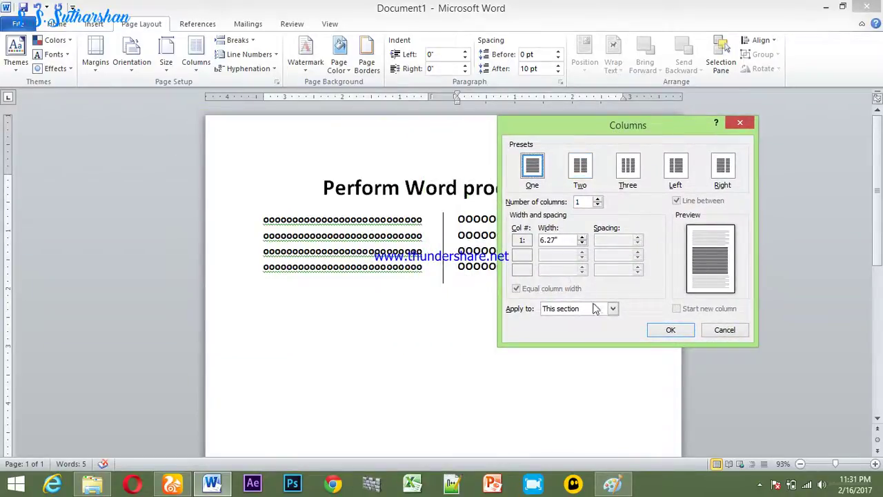
{"action": "left_click", "coordinate": [614, 310]}
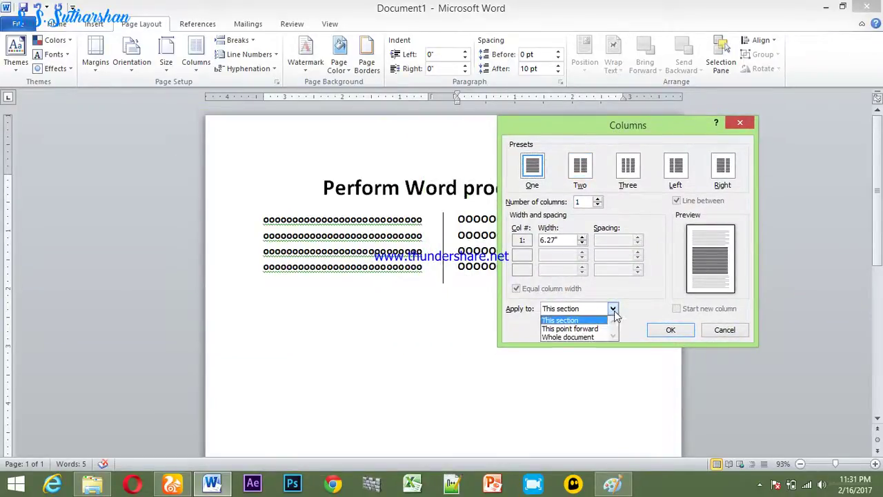
{"action": "left_click", "coordinate": [564, 330]}
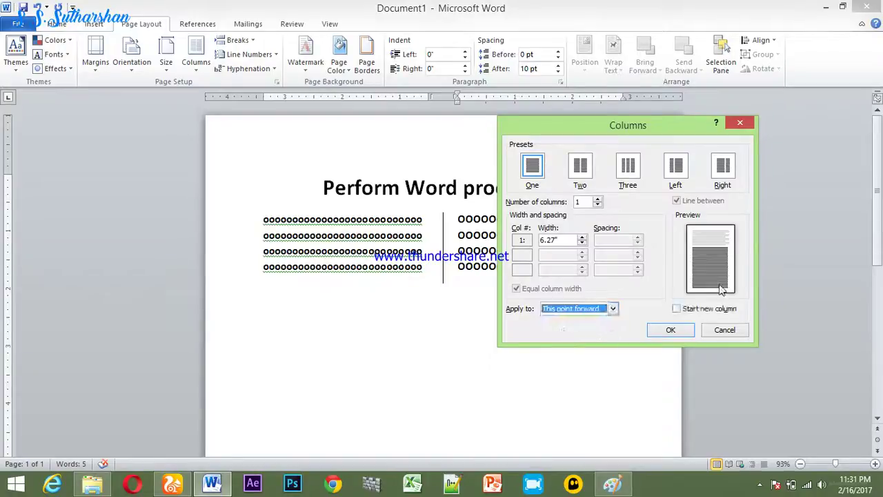
{"action": "left_click", "coordinate": [669, 331]}
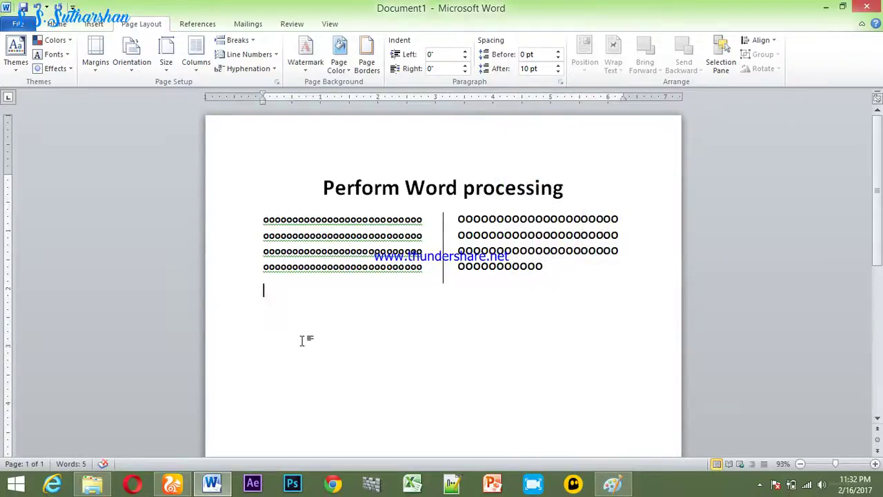
Enter almost three full-width lines of "o" in the one-column section below the two columns.
{"action": "type", "text": "ooooooooooooooo"}
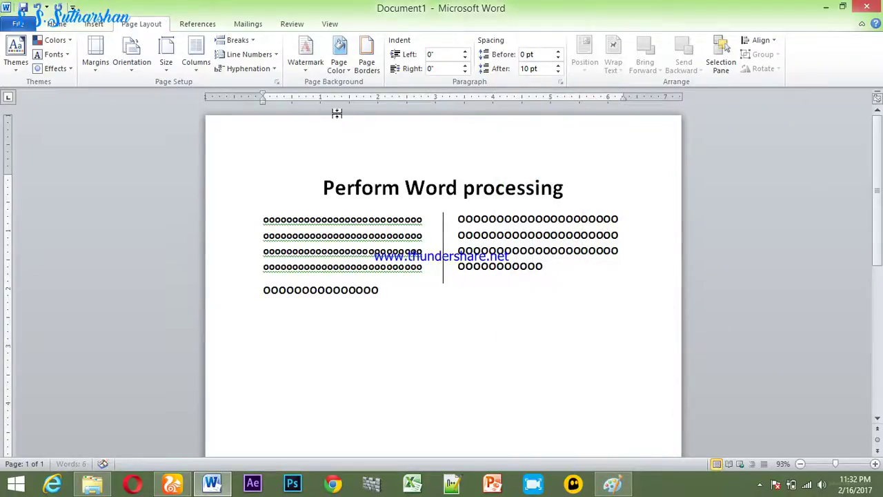
{"action": "type", "text": "oooooooooooooooooooooooooooooooooooooooooooo"}
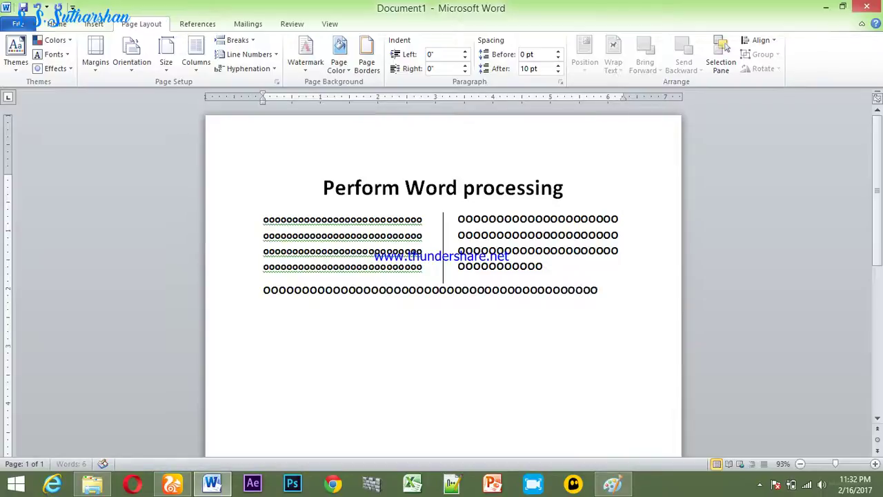
{"action": "type", "text": "oooooooooooooooooooooooooooooooooooooooooooooooooooooooooooo"}
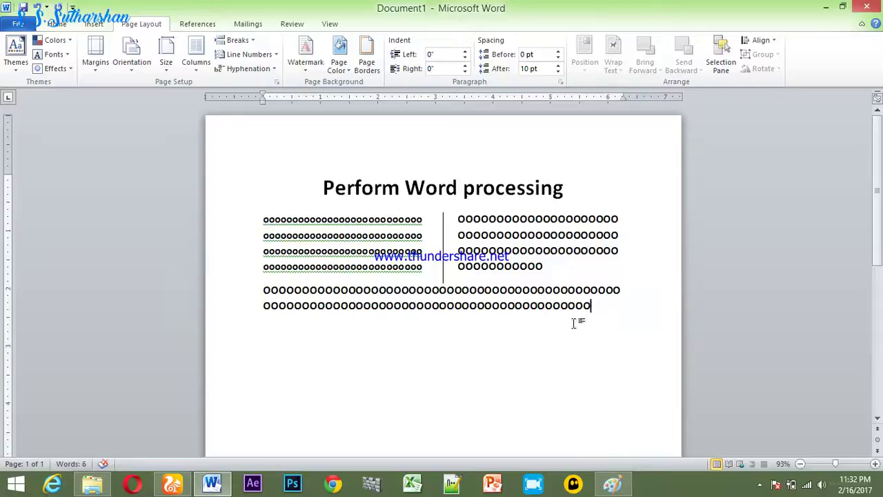
{"action": "left_click_drag", "start_coordinate": [600, 306], "coordinate": [249, 297]}
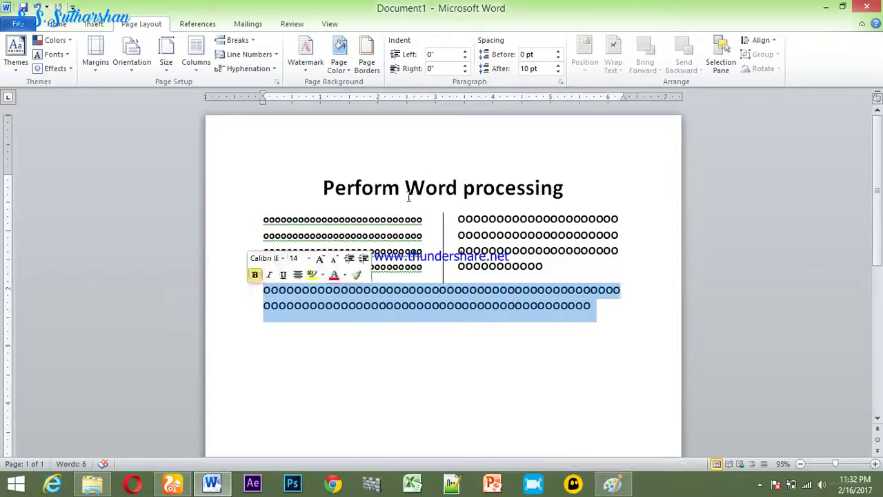
{"action": "left_click", "coordinate": [438, 237]}
{"action": "left_click", "coordinate": [438, 304]}
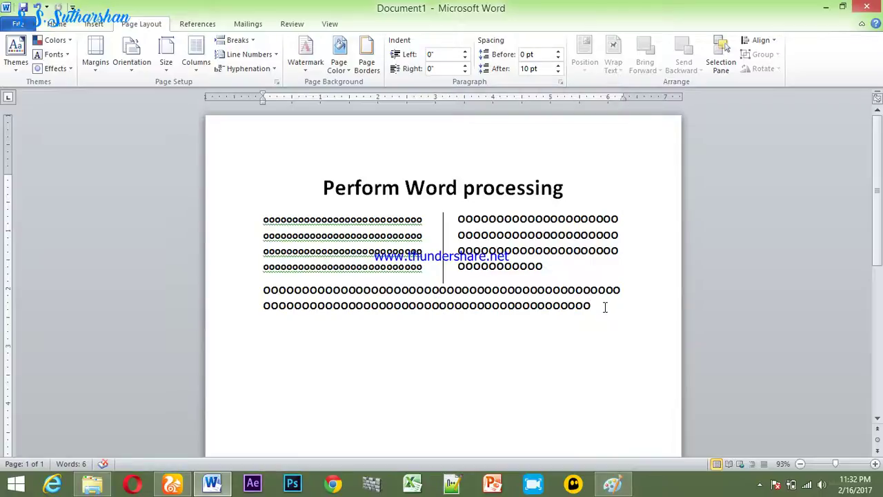
{"action": "type", "text": "ooooooooooo"}
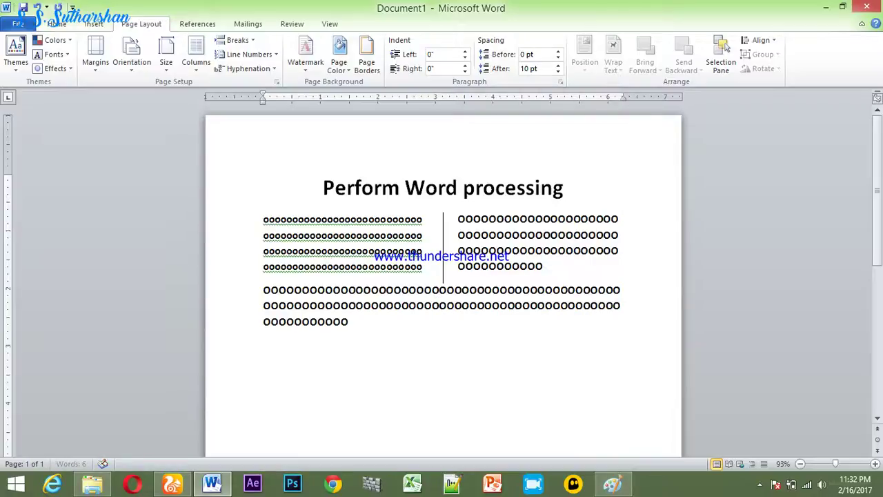
{"action": "type", "text": "oooooooooooooooooooooooooooooooooo"}
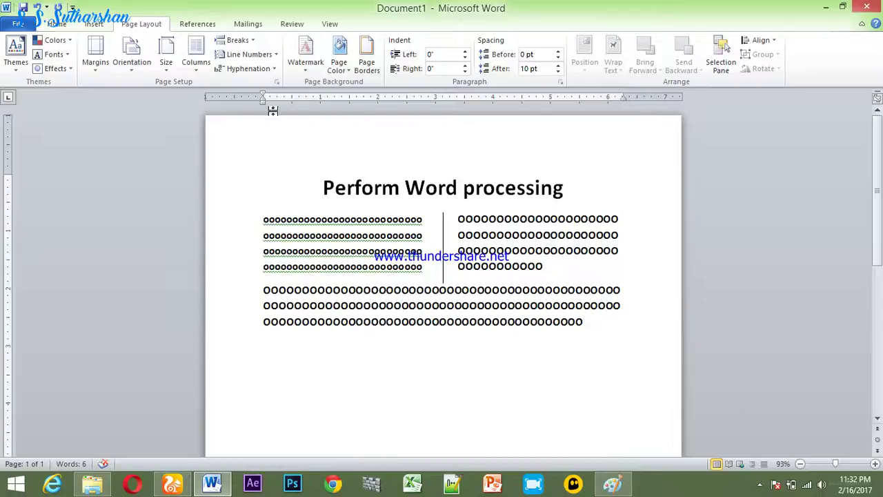
{"action": "left_click", "coordinate": [195, 70]}
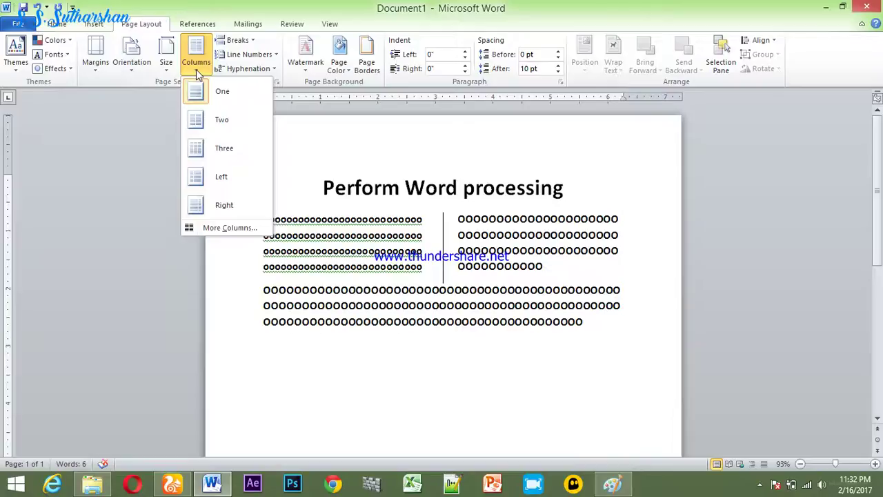
{"action": "left_click", "coordinate": [228, 227]}
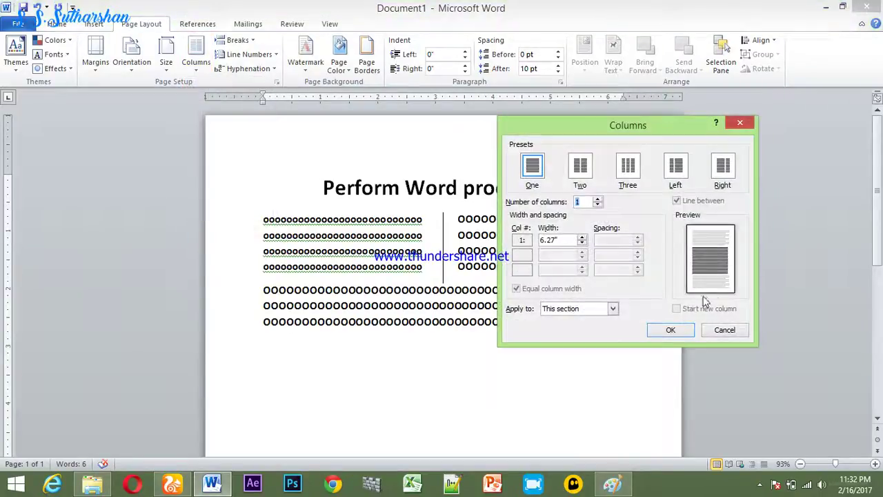
{"action": "left_click", "coordinate": [722, 327]}
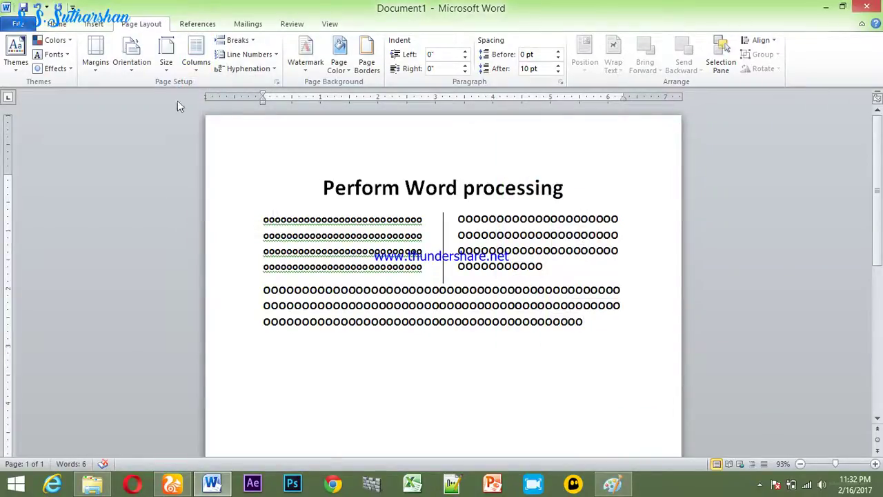
Choose a three-column layout without a line between for the area below the full-width text.
{"action": "left_click", "coordinate": [196, 63]}
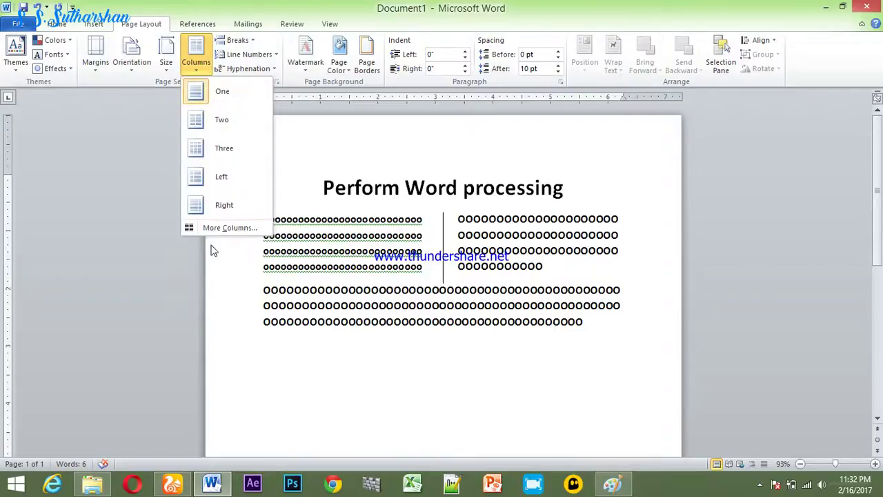
{"action": "left_click", "coordinate": [227, 228]}
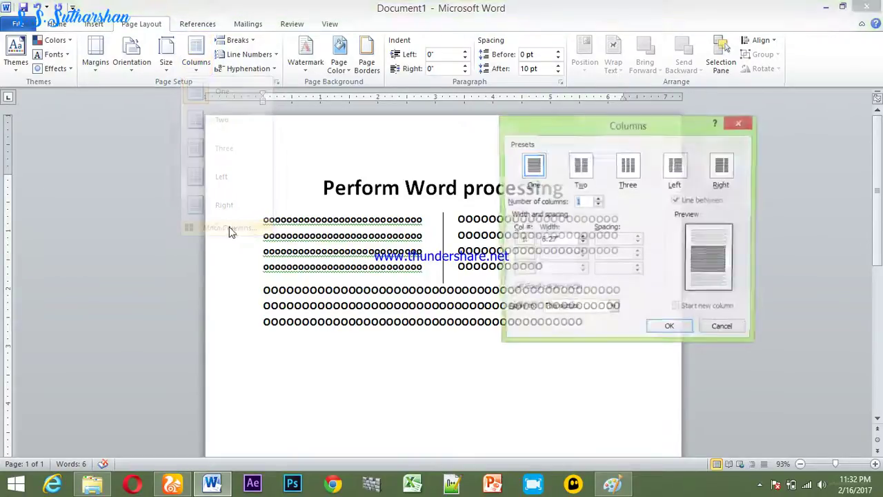
{"action": "left_click", "coordinate": [625, 169]}
{"action": "left_click", "coordinate": [676, 201]}
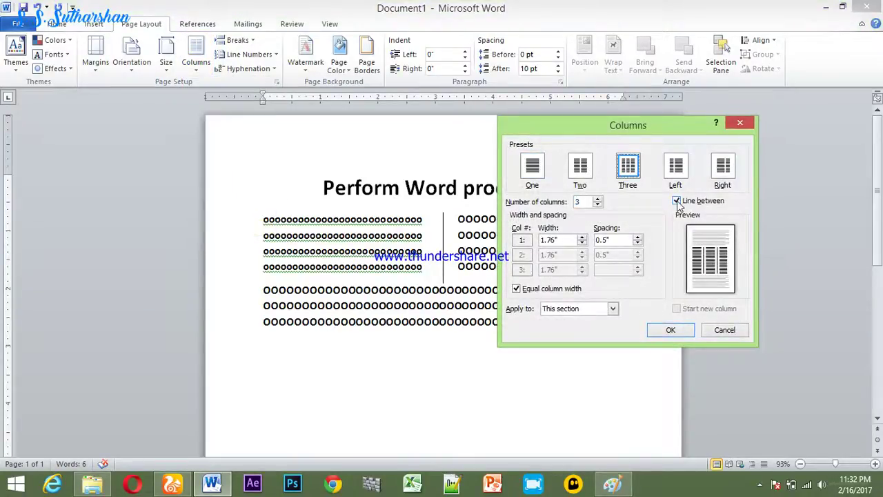
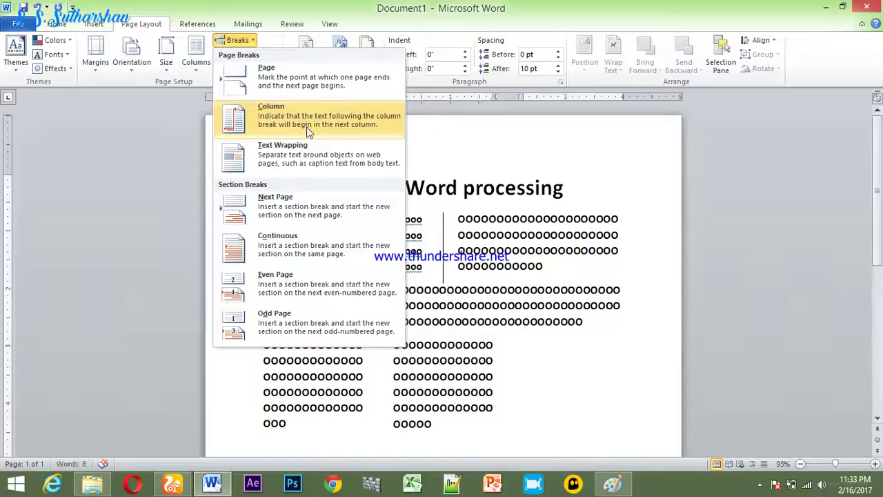
Insert a column break after the second column's text and fill the third column with almost six lines of "o".
{"action": "type", "text": "o"}
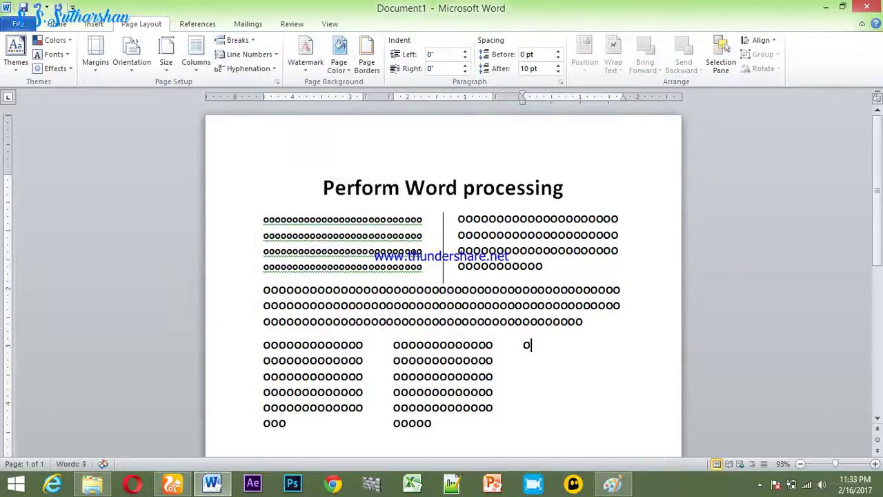
{"action": "type", "text": "ooooooooooooooooooooooooooooooooooooooooooooooooooooooooooooooooooooooooooo"}
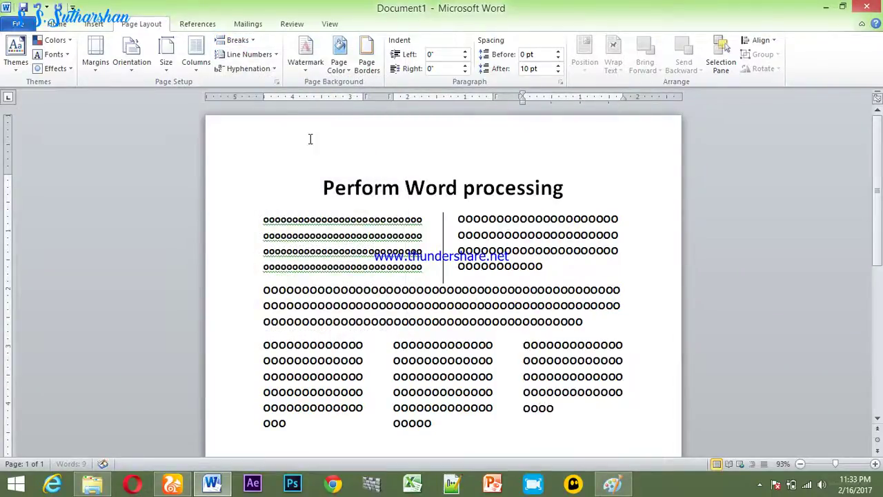
{"action": "scroll", "coordinate": [489, 249], "scroll_direction": "down", "scroll_amount": 3}
{"action": "scroll", "coordinate": [488, 249], "scroll_direction": "up", "scroll_amount": 3}
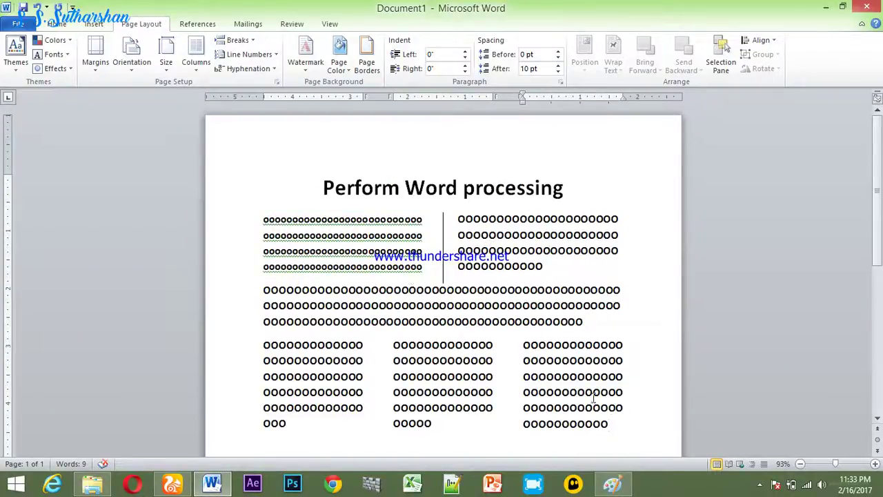
Select all the text below the title and review the Apply to choices in the Columns settings, then cancel.
{"action": "left_click_drag", "start_coordinate": [614, 418], "coordinate": [252, 251]}
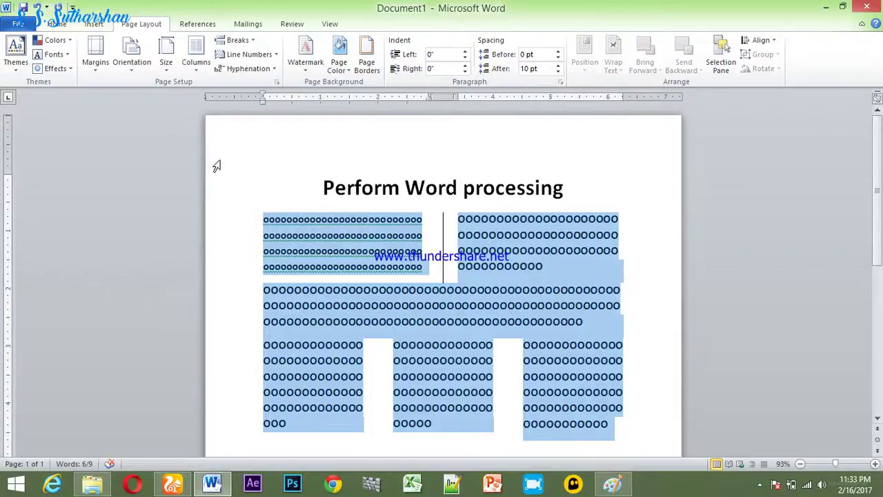
{"action": "left_click", "coordinate": [199, 69]}
{"action": "left_click", "coordinate": [212, 230]}
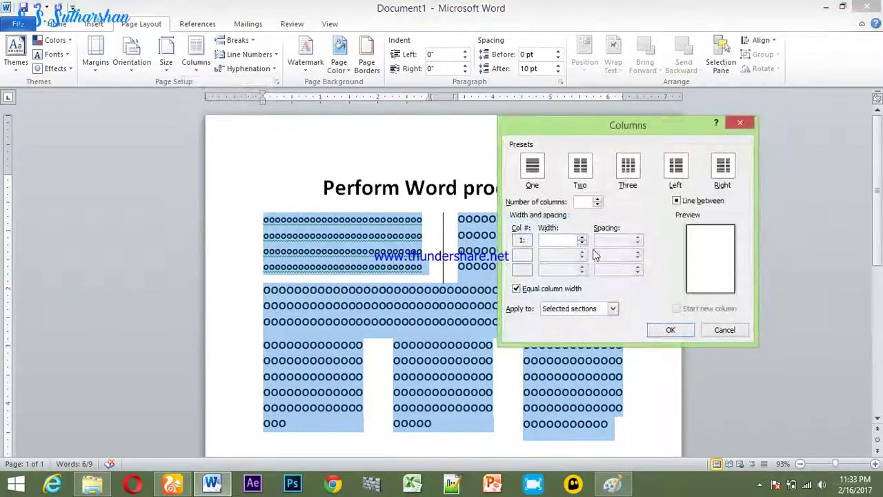
{"action": "left_click", "coordinate": [612, 309]}
{"action": "left_click", "coordinate": [649, 308]}
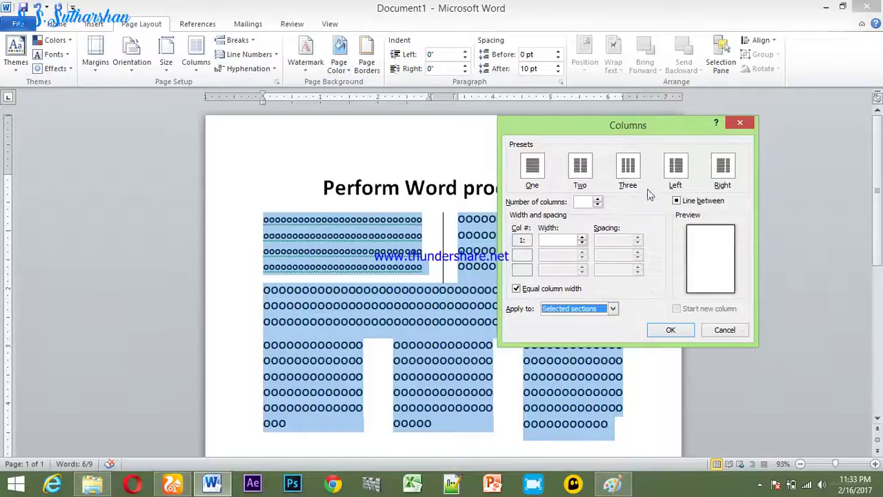
{"action": "left_click", "coordinate": [722, 330]}
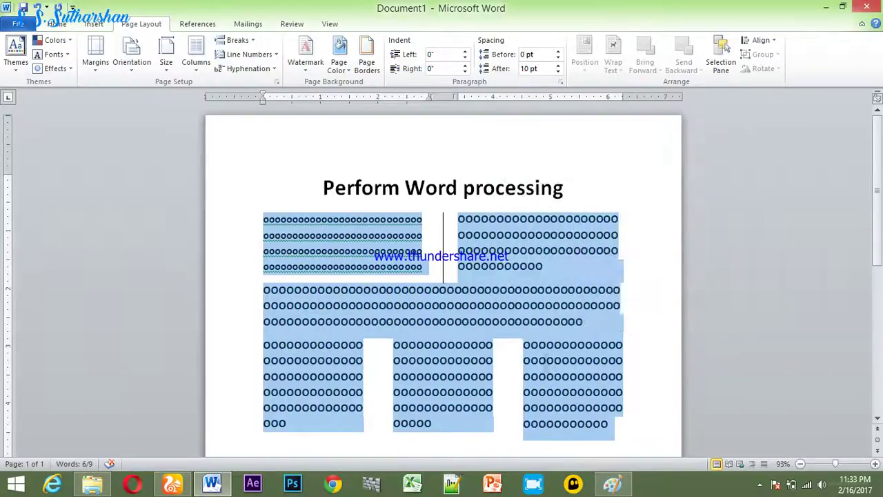
Check which parts of the document the column settings can apply to from the end of the third column's text.
{"action": "left_click", "coordinate": [544, 361]}
{"action": "scroll", "coordinate": [544, 362], "scroll_direction": "down", "scroll_amount": 3}
{"action": "left_click", "coordinate": [610, 309]}
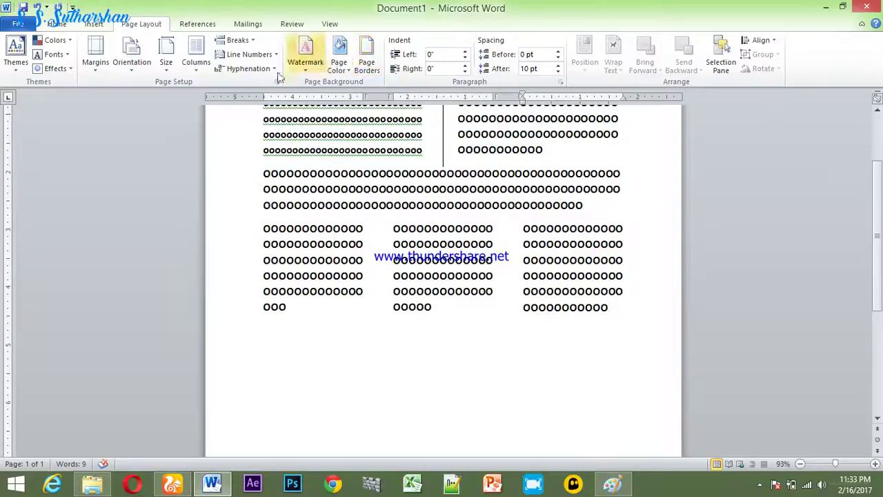
{"action": "left_click", "coordinate": [196, 54]}
{"action": "left_click", "coordinate": [214, 228]}
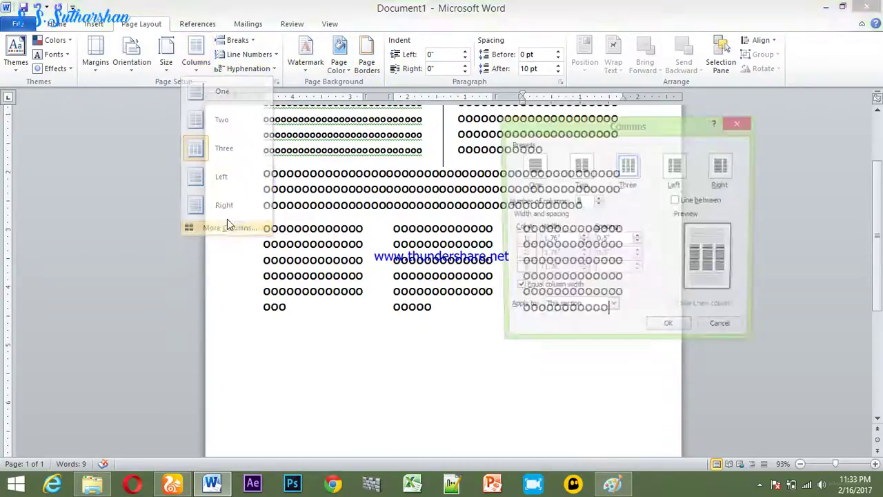
{"action": "left_click", "coordinate": [607, 308]}
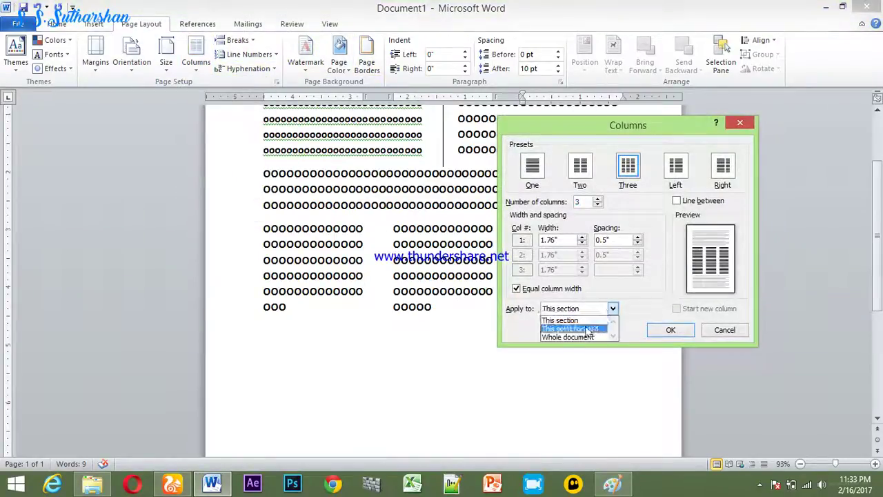
{"action": "left_click", "coordinate": [725, 334]}
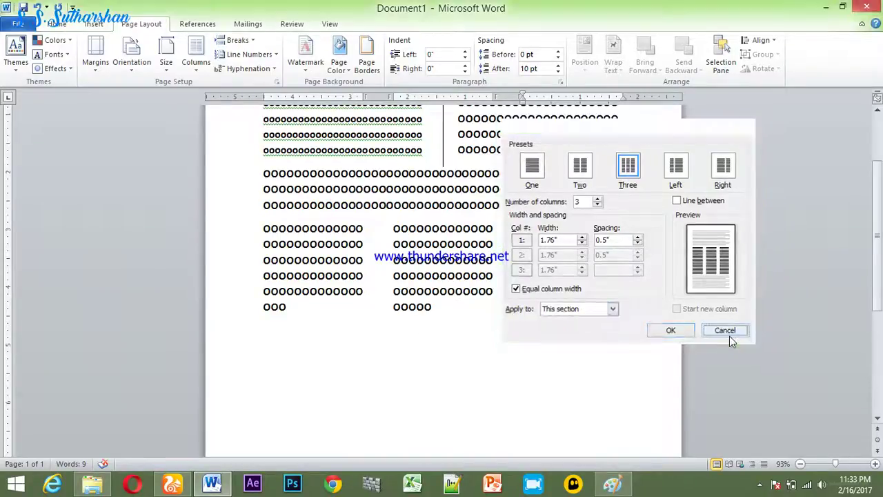
{"action": "left_click", "coordinate": [730, 336]}
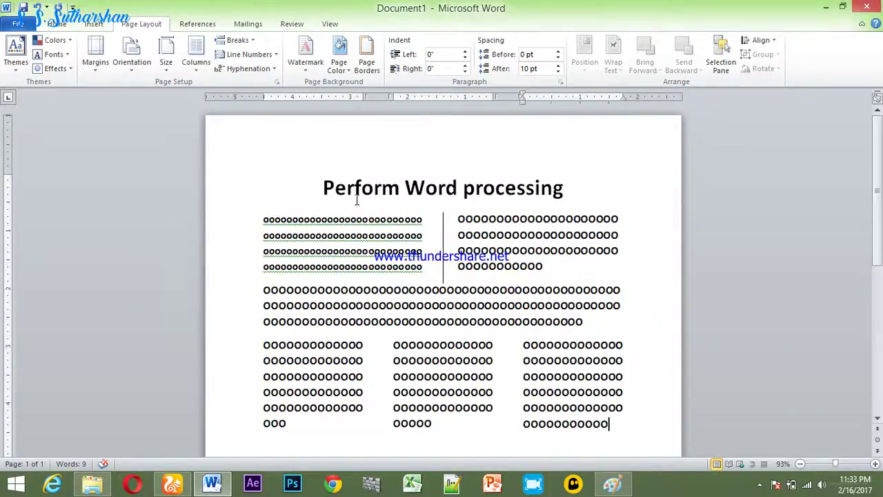
Highlight the text from the title through the second of the three columns, zoom out to 57% and clear the selection.
{"action": "left_click_drag", "start_coordinate": [323, 186], "coordinate": [423, 402]}
{"action": "left_click_drag", "start_coordinate": [835, 463], "coordinate": [822, 464]}
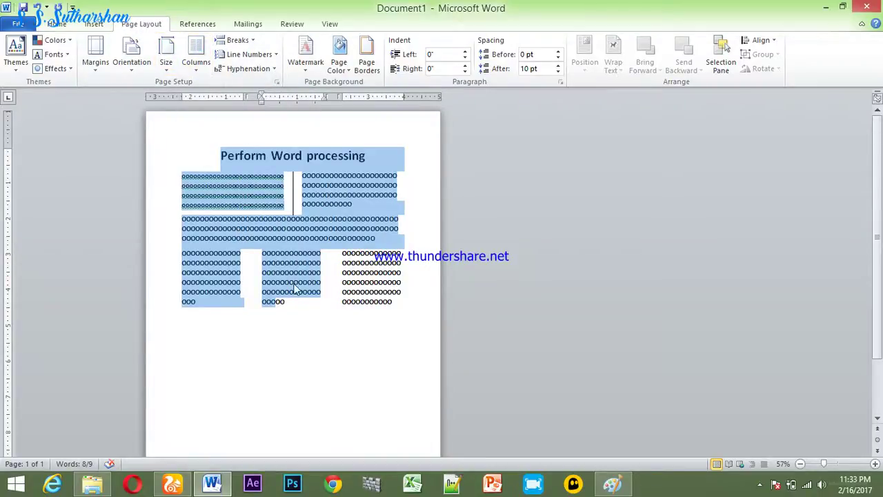
{"action": "left_click", "coordinate": [299, 303]}
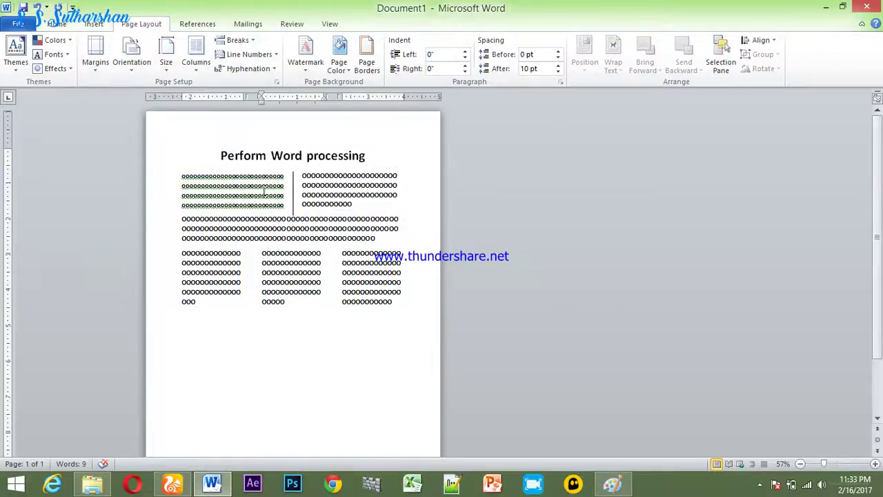
Insert a page break after the text of the third column.
{"action": "left_click", "coordinate": [394, 303]}
{"action": "left_click", "coordinate": [249, 40]}
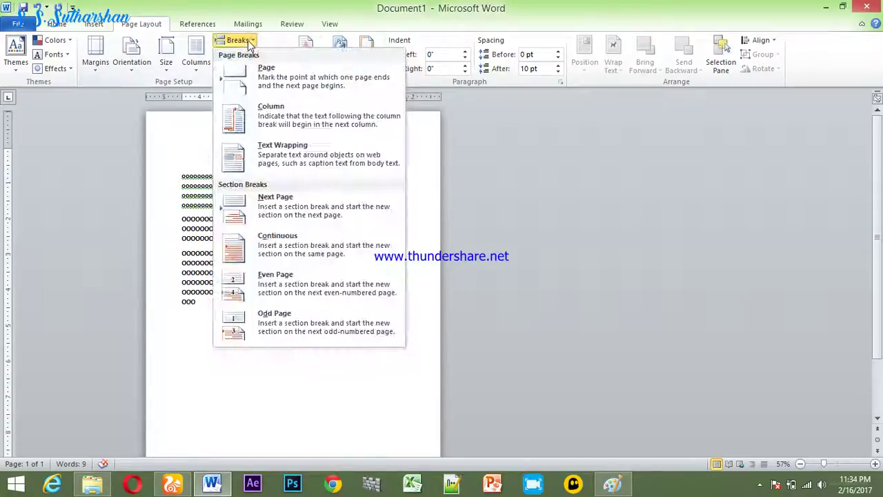
{"action": "left_click", "coordinate": [281, 73]}
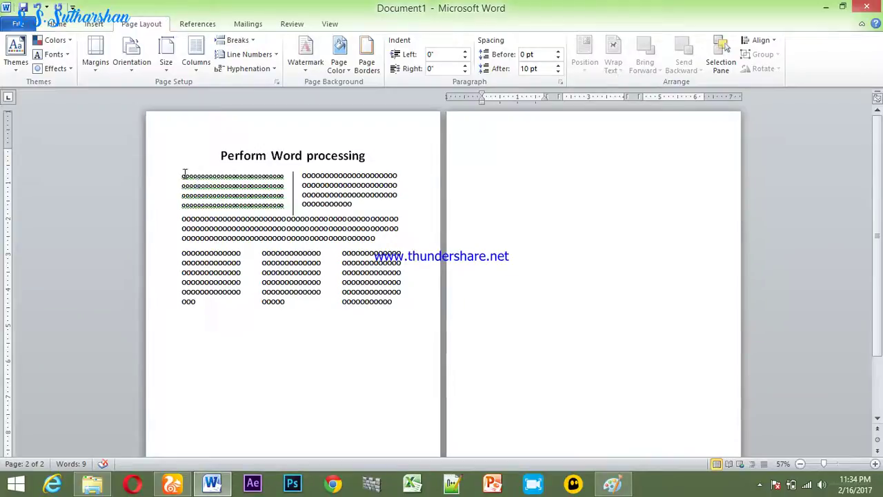
Review the Apply to choices in the Columns settings from within the third column's text, then cancel.
{"action": "left_click_drag", "start_coordinate": [182, 174], "coordinate": [378, 258]}
{"action": "left_click", "coordinate": [379, 258]}
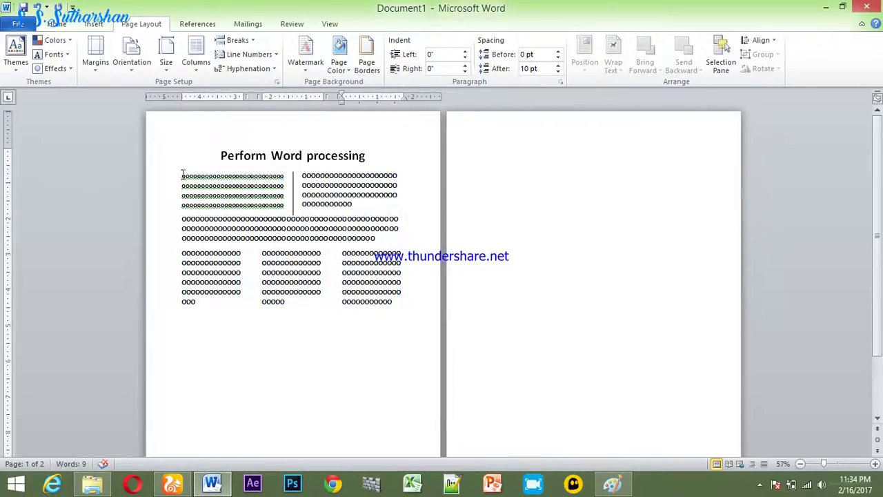
{"action": "left_click", "coordinate": [196, 52]}
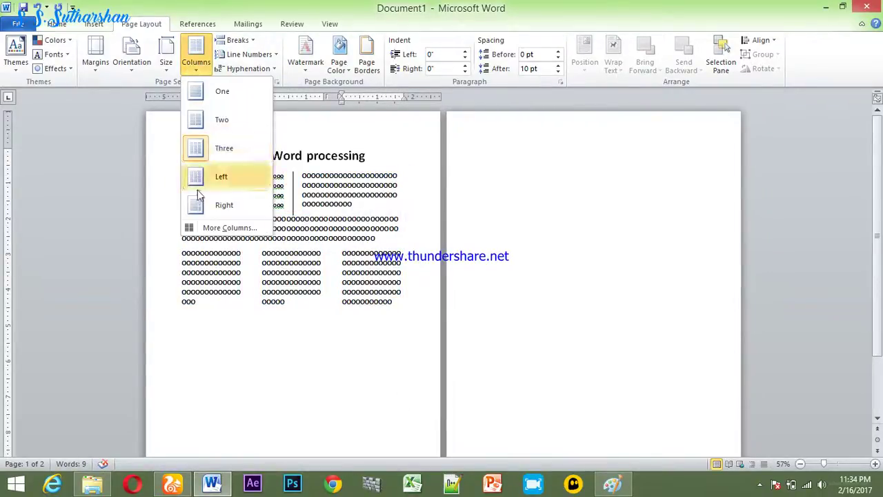
{"action": "left_click", "coordinate": [204, 227]}
{"action": "left_click", "coordinate": [613, 308]}
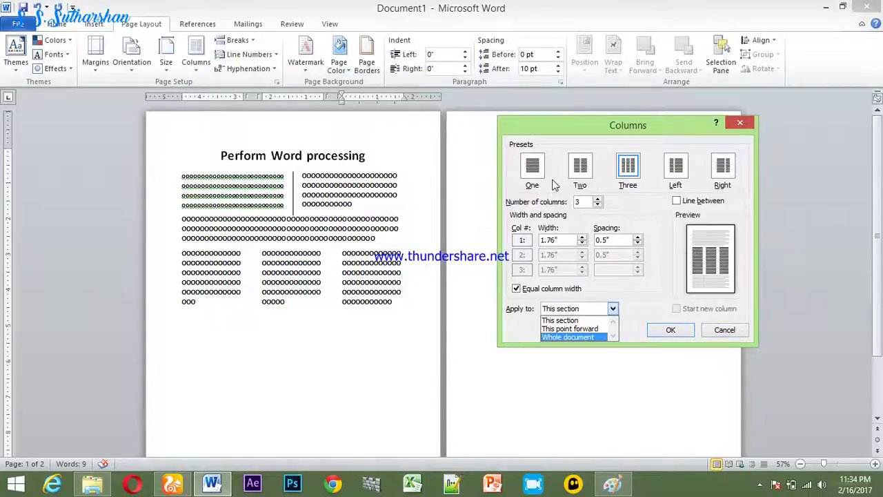
{"action": "left_click", "coordinate": [719, 334]}
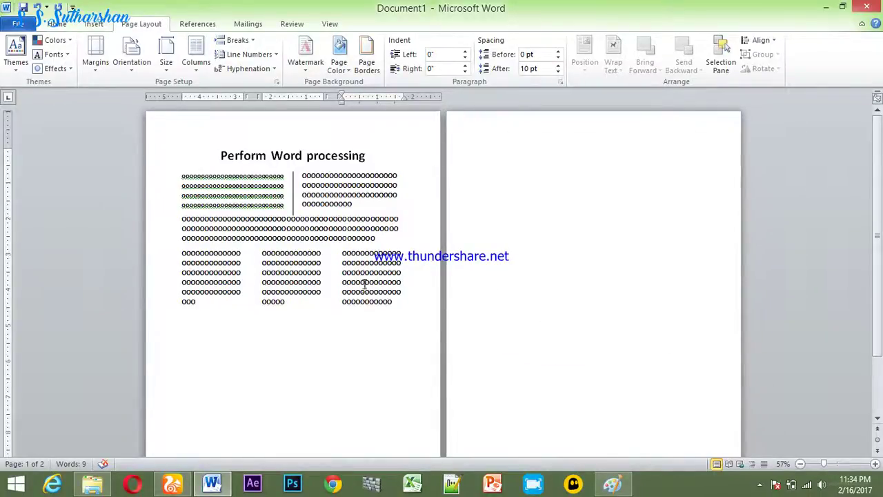
Highlight the text from the third column back to the first section, with and without the title, and clear the selection.
{"action": "left_click_drag", "start_coordinate": [400, 301], "coordinate": [199, 196]}
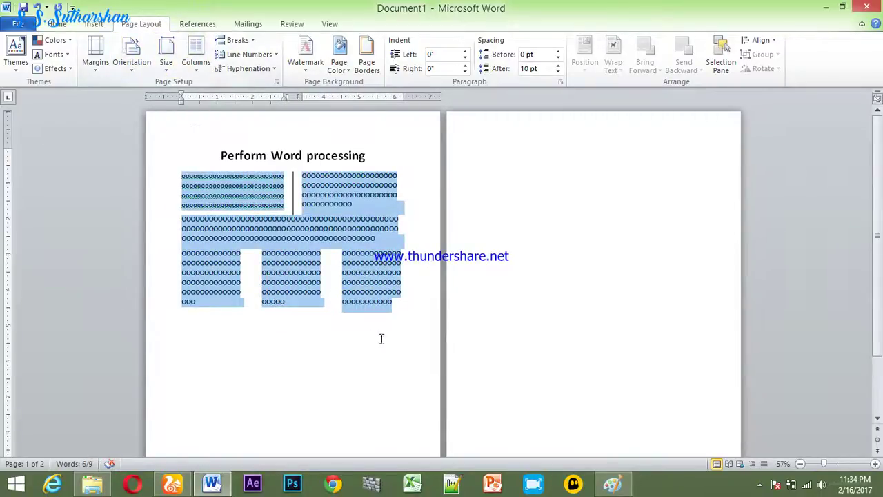
{"action": "left_click_drag", "start_coordinate": [385, 319], "coordinate": [190, 161]}
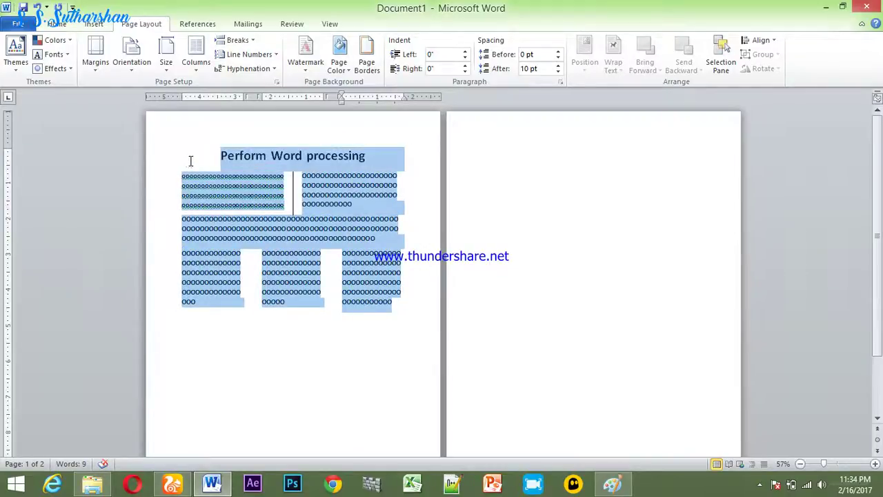
{"action": "left_click", "coordinate": [328, 305]}
{"action": "left_click_drag", "start_coordinate": [391, 302], "coordinate": [179, 189]}
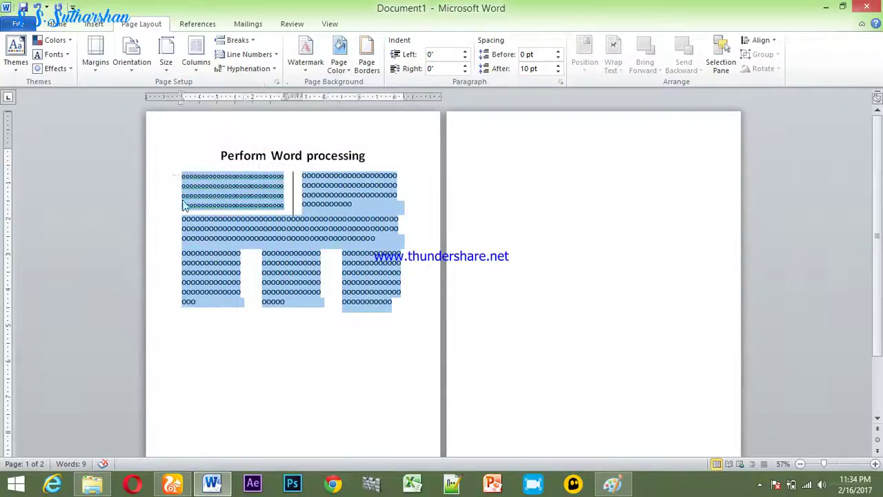
{"action": "left_click", "coordinate": [406, 308]}
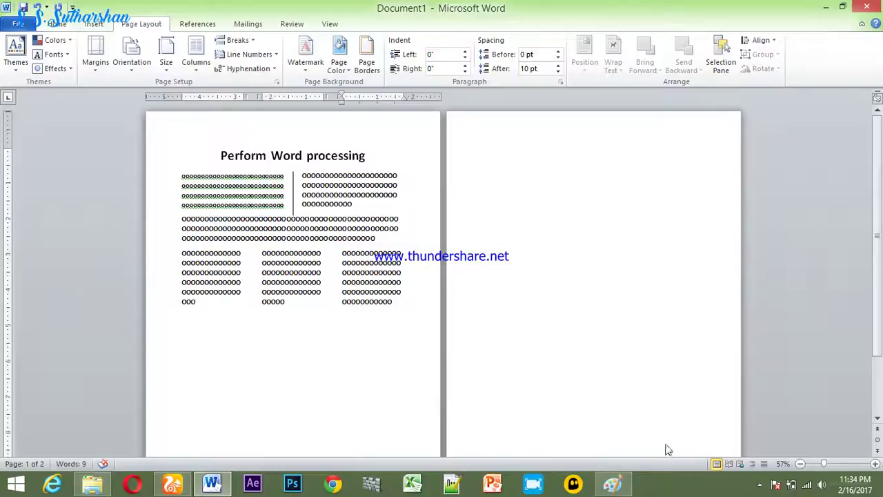
Zoom in to 116%, highlight the text from the title down to the three columns and clear the selection.
{"action": "left_click_drag", "start_coordinate": [824, 464], "coordinate": [839, 464]}
{"action": "scroll", "coordinate": [543, 287], "scroll_direction": "up", "scroll_amount": 8}
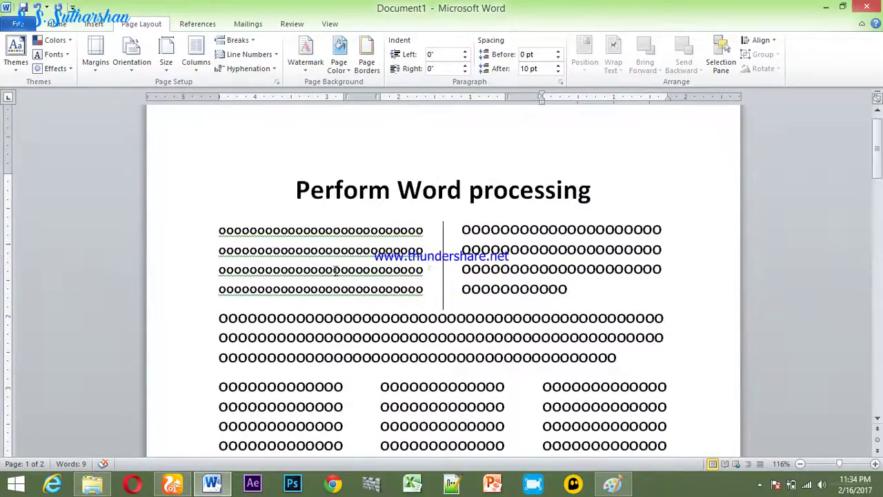
{"action": "left_click_drag", "start_coordinate": [293, 186], "coordinate": [668, 379]}
{"action": "left_click", "coordinate": [673, 404]}
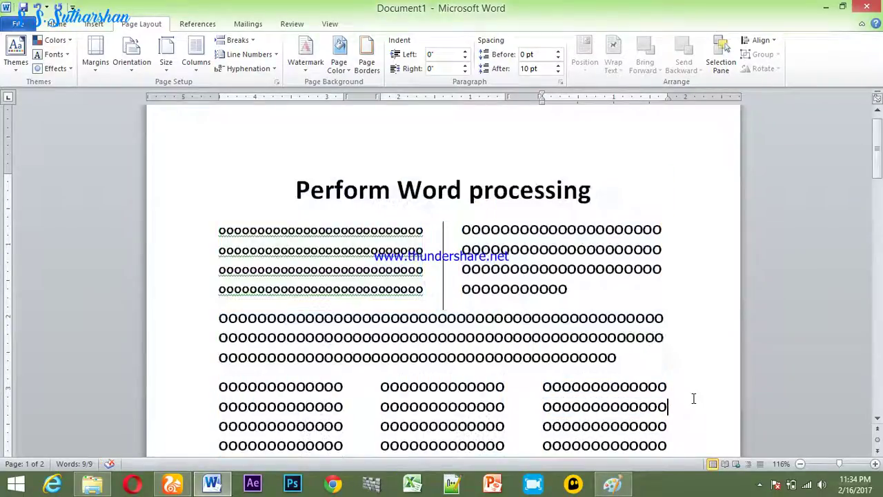
{"action": "scroll", "coordinate": [673, 334], "scroll_direction": "down", "scroll_amount": 3}
{"action": "scroll", "coordinate": [666, 369], "scroll_direction": "up", "scroll_amount": 3}
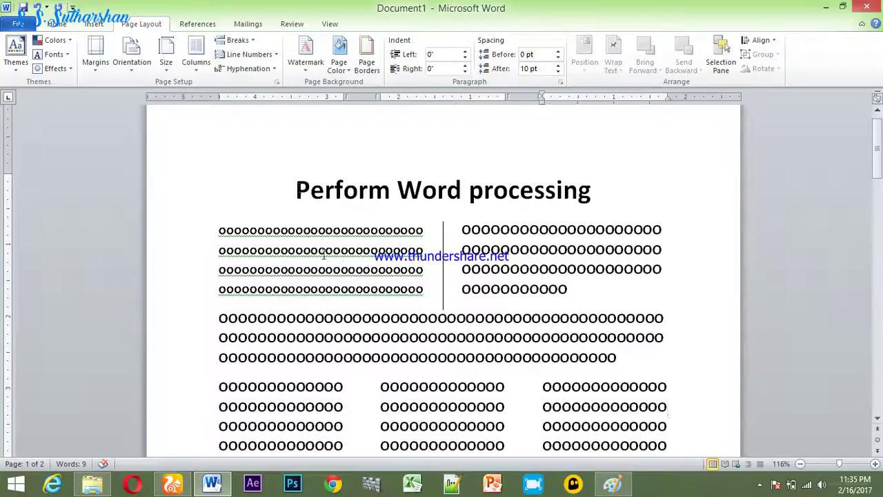
Close the Word document without saving it.
{"action": "left_click", "coordinate": [867, 7]}
{"action": "left_click", "coordinate": [442, 267]}
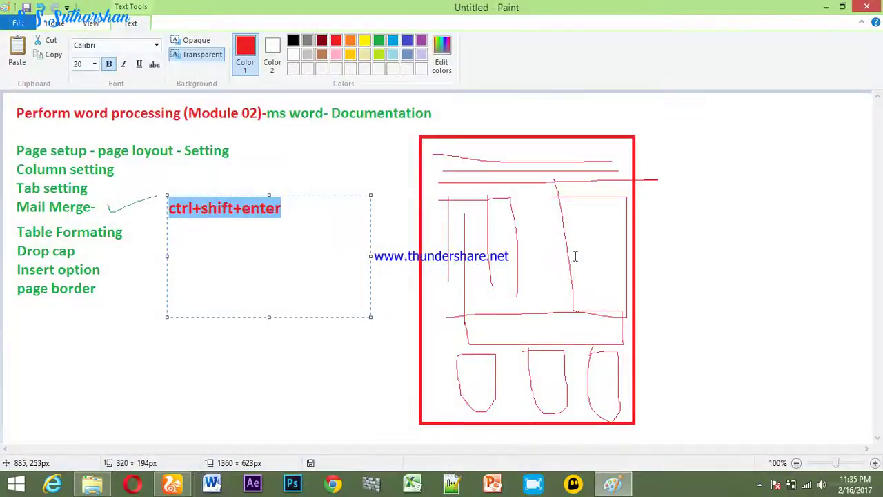
{"action": "left_click", "coordinate": [776, 484]}
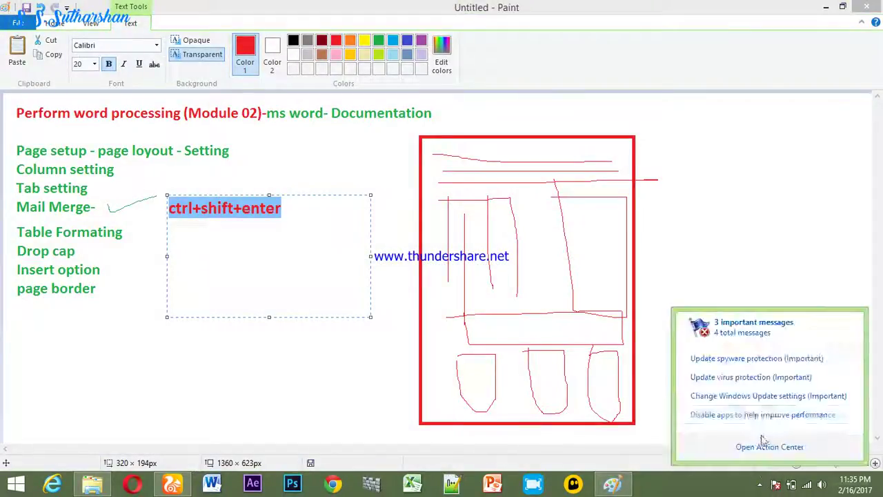
{"action": "left_click", "coordinate": [759, 484]}
{"action": "left_click", "coordinate": [738, 418]}
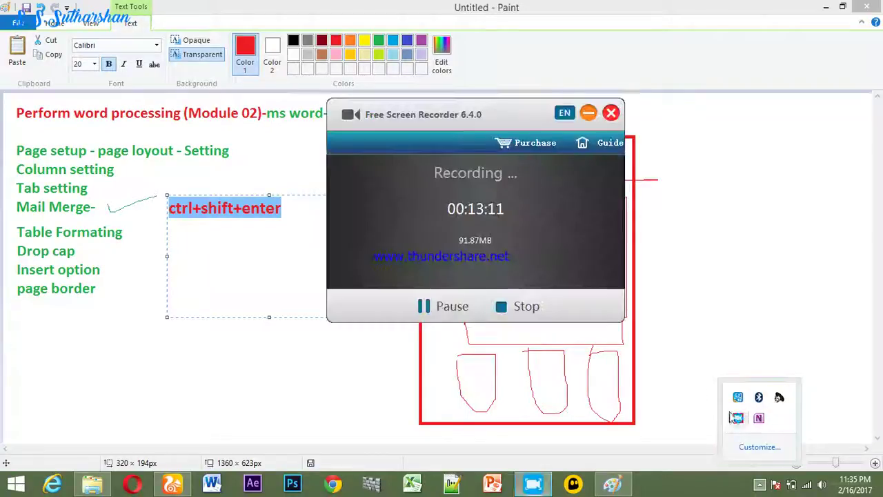